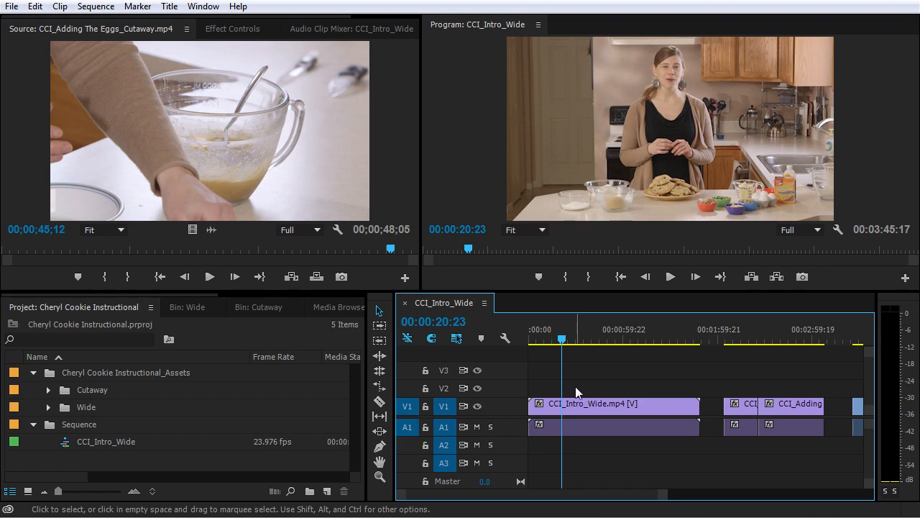
Switch focus from the project bin to the source monitor and the timeline, and zoom the timeline out to show every clip.
left_click(274, 405)
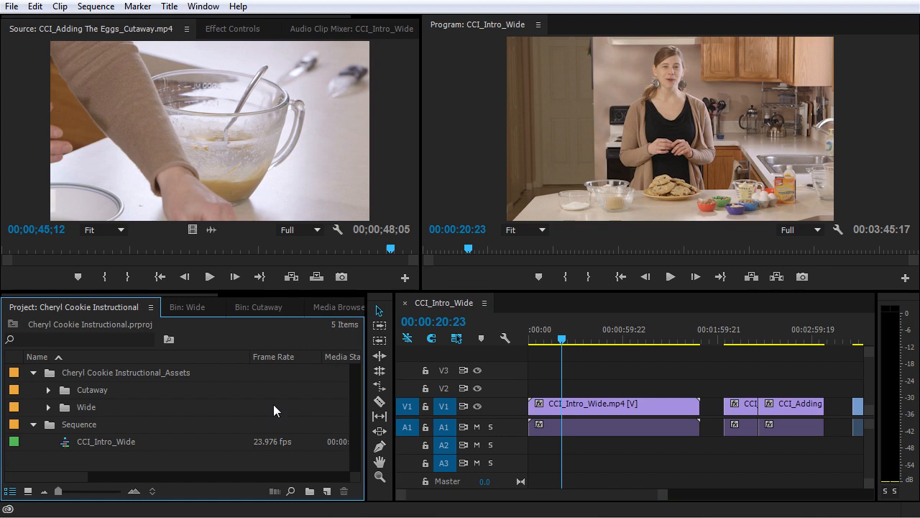
left_click(384, 200)
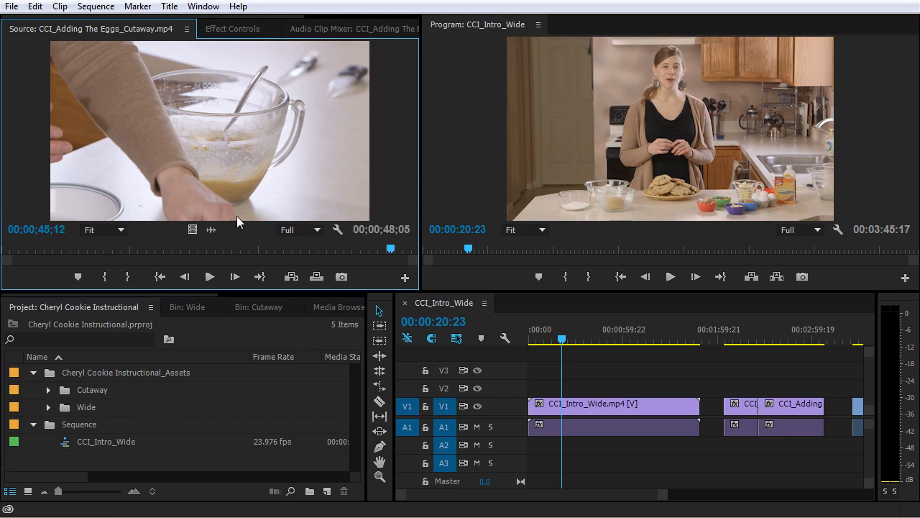
left_click(585, 367)
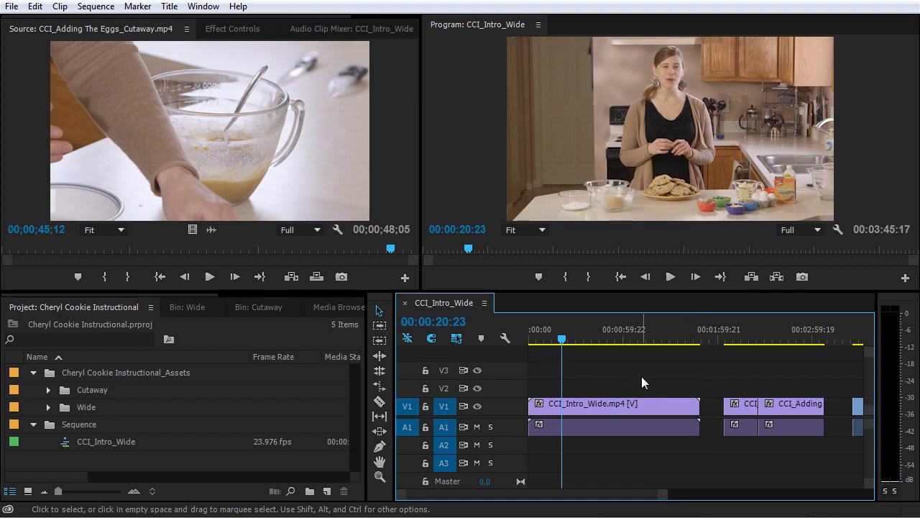
key("minus")
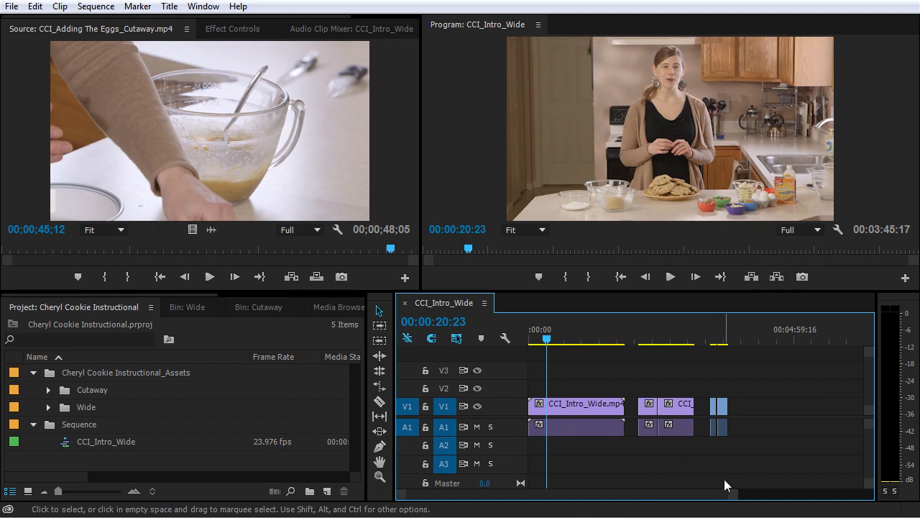
mouse_move(510, 494)
left_mouse_down()
mouse_move(604, 494)
mouse_move(492, 493)
mouse_move(702, 499)
mouse_move(494, 496)
left_mouse_up()
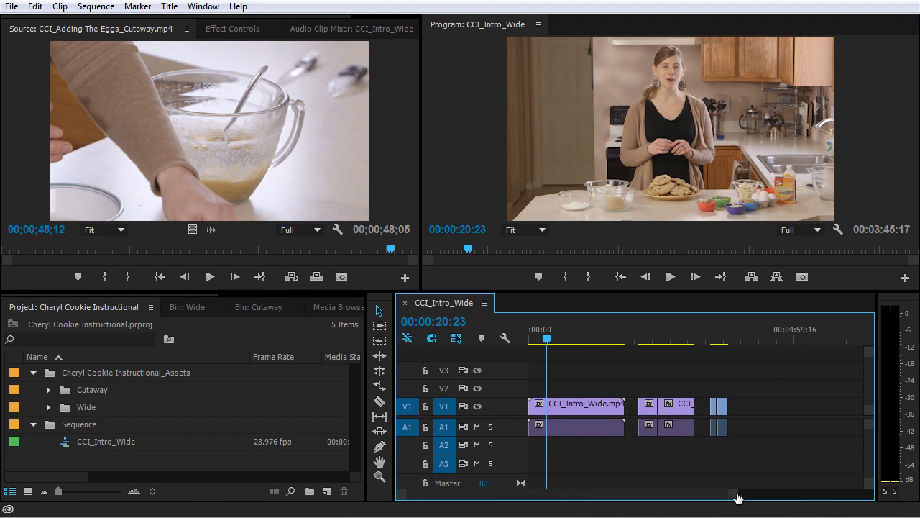
left_click_drag(737, 498, 838, 496)
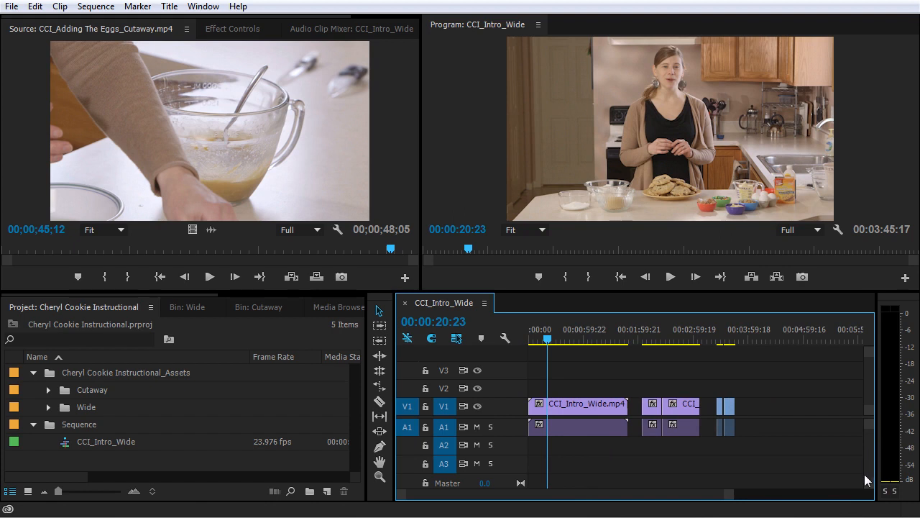
Expand the heights of the V1 and A1 tracks to show clip thumbnails and audio waveforms.
mouse_move(869, 487)
left_mouse_down()
mouse_move(871, 459)
mouse_move(869, 473)
left_mouse_up()
left_click_drag(870, 412, 871, 408)
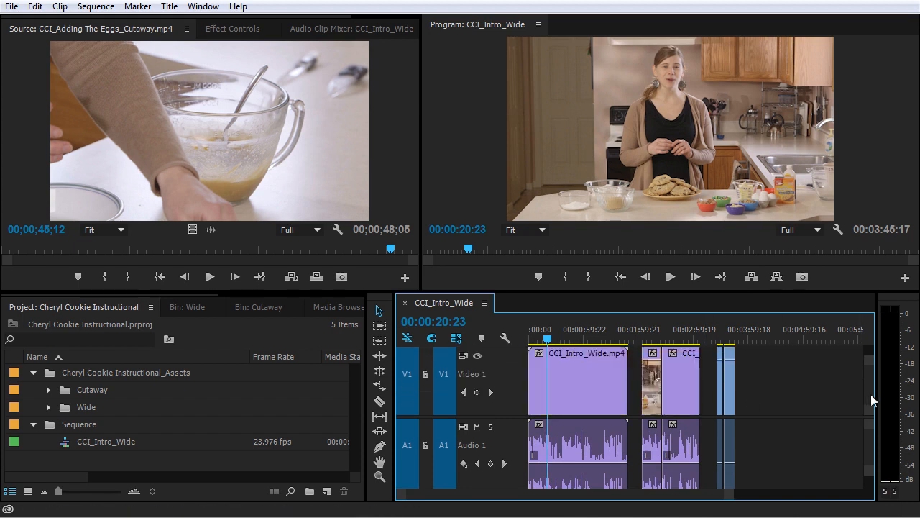
left_click_drag(869, 393, 872, 428)
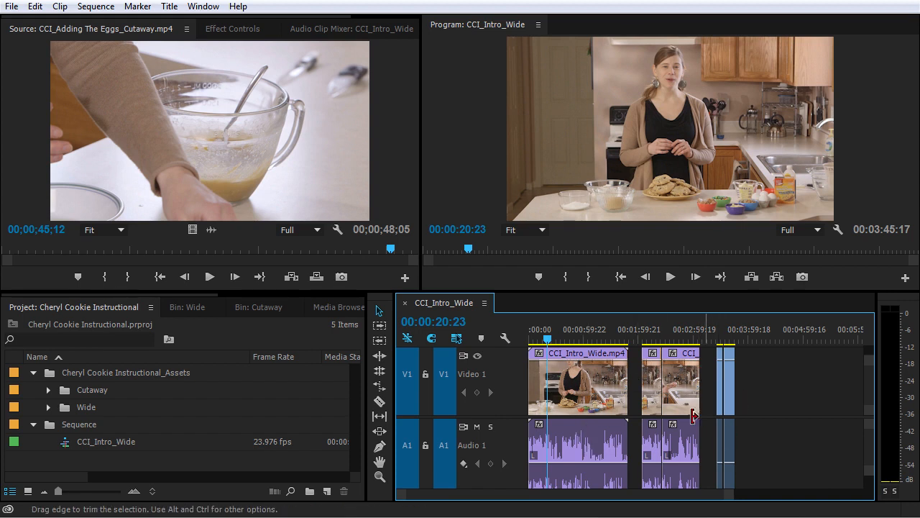
Fit the whole sequence in the timeline and zoom out well past the last clip.
key("backslash")
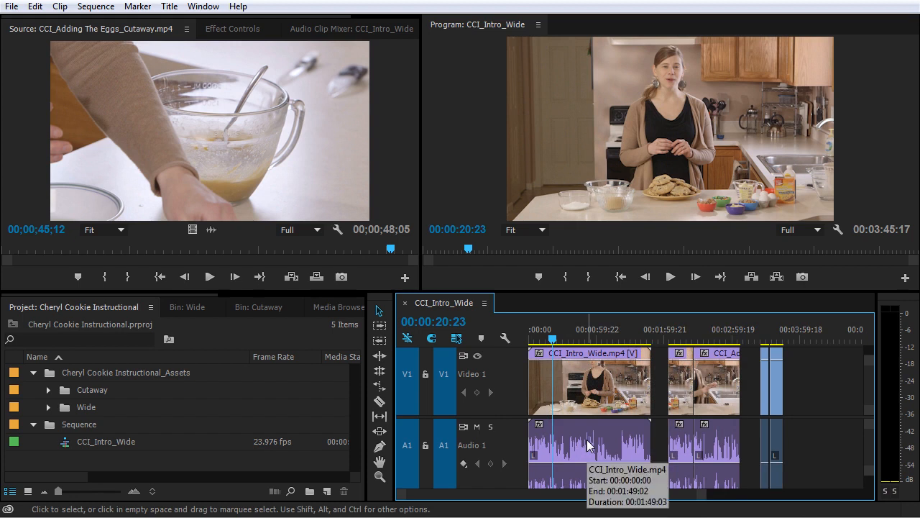
key("minus")
key("minus")
key("minus")
key("minus")
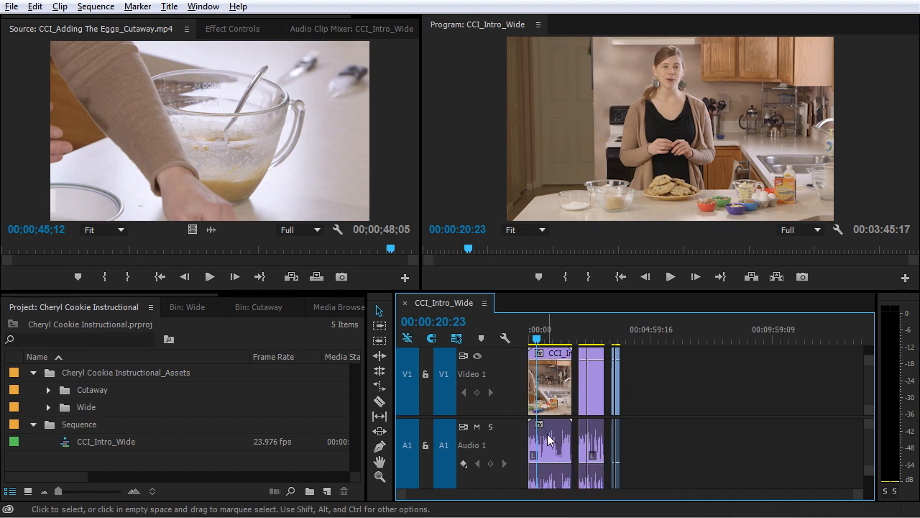
Examine the sequence at different timeline zoom levels, both around the clips and in the empty area beyond them.
scroll(550, 441, "up", 10)
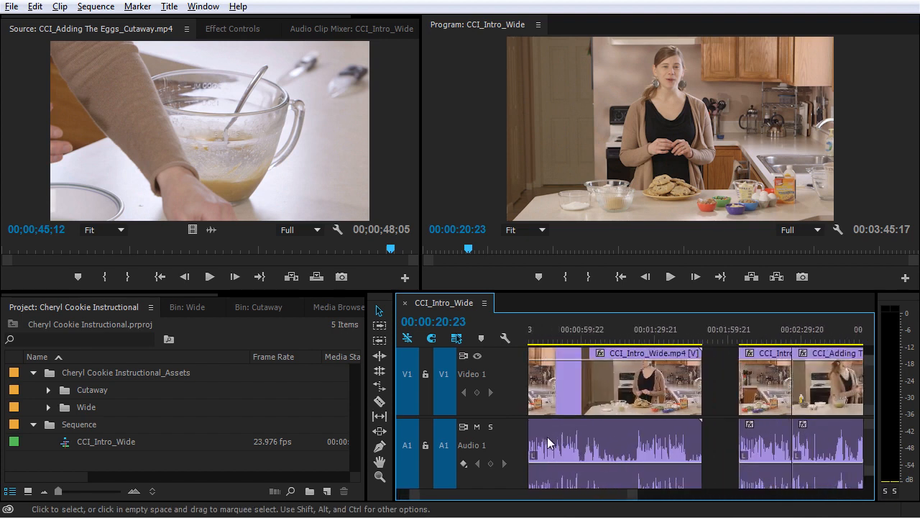
scroll(562, 468, "down", 10)
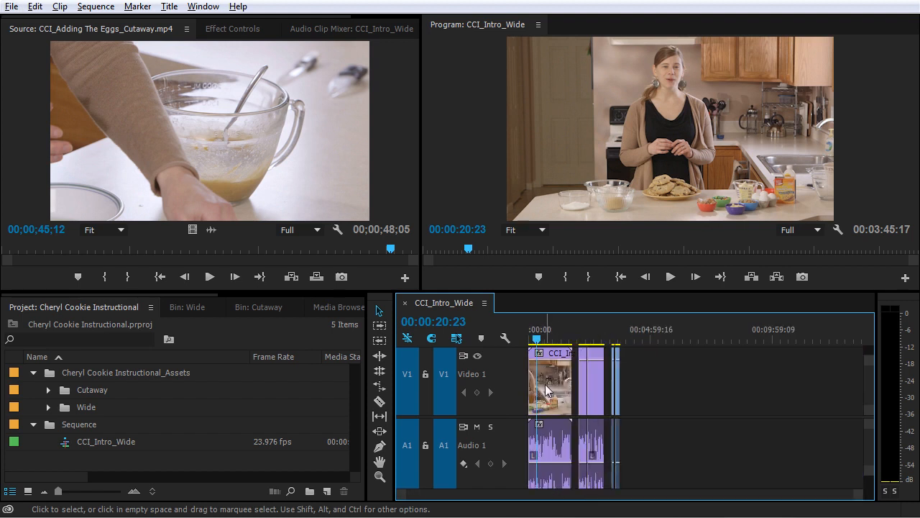
key("alt")
scroll(670, 385, "up", 5)
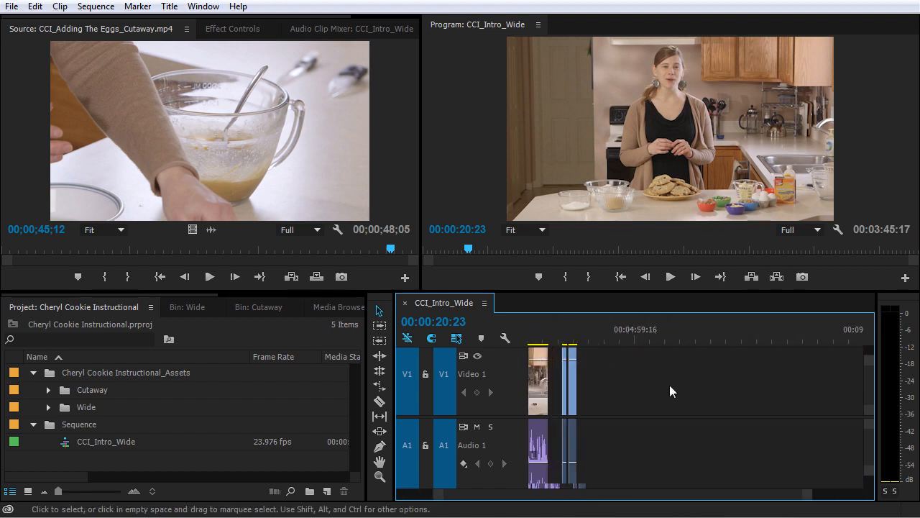
scroll(670, 385, "up", 2)
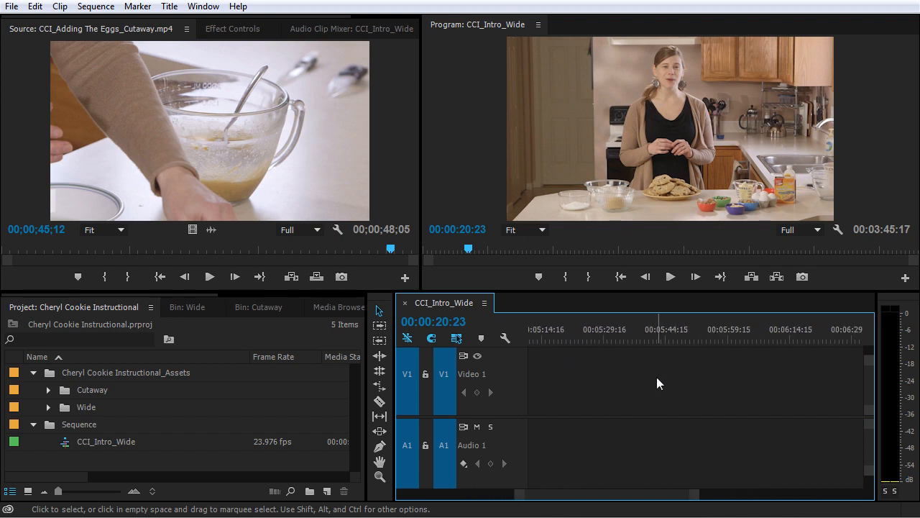
scroll(657, 376, "down", 8)
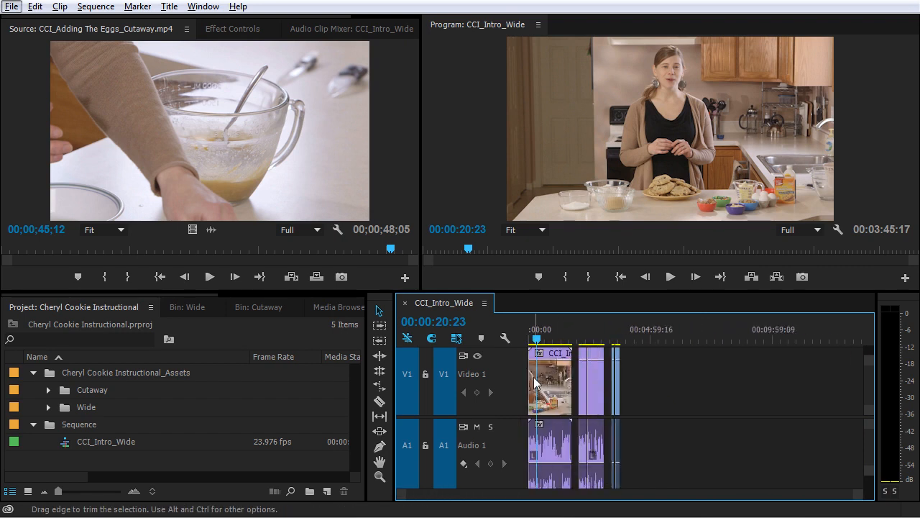
scroll(542, 383, "up", 7)
scroll(544, 383, "down", 1)
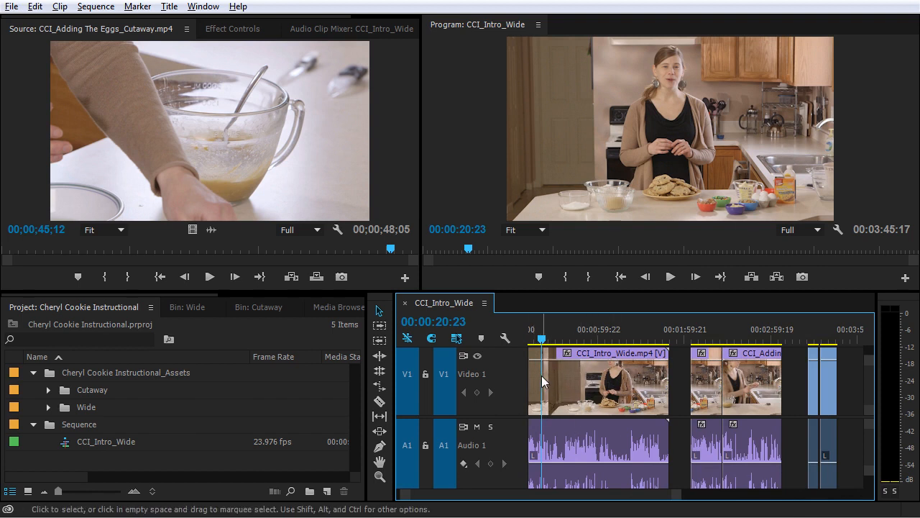
Examine the CCI_Intro_Wide.mp4 clip up close around 00:00:20:15 and select it.
scroll(541, 375, "up", 7)
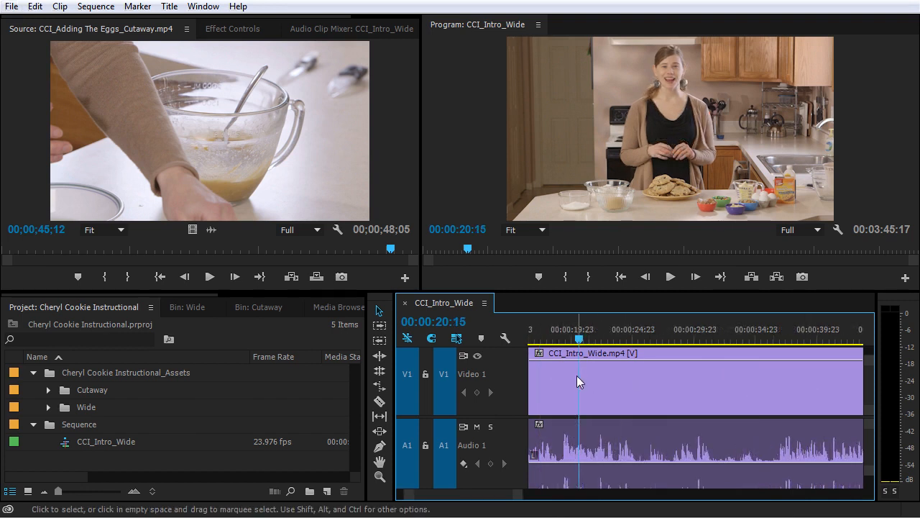
scroll(599, 434, "up", 5)
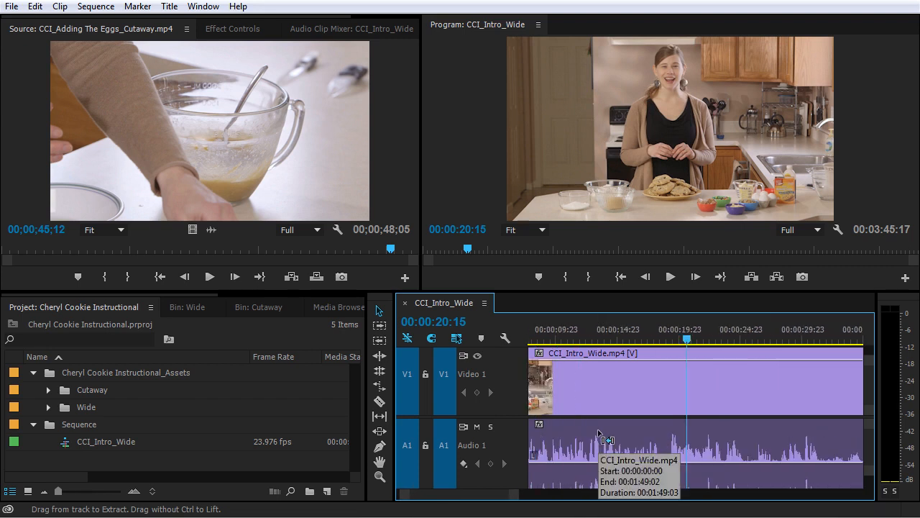
left_click(666, 391)
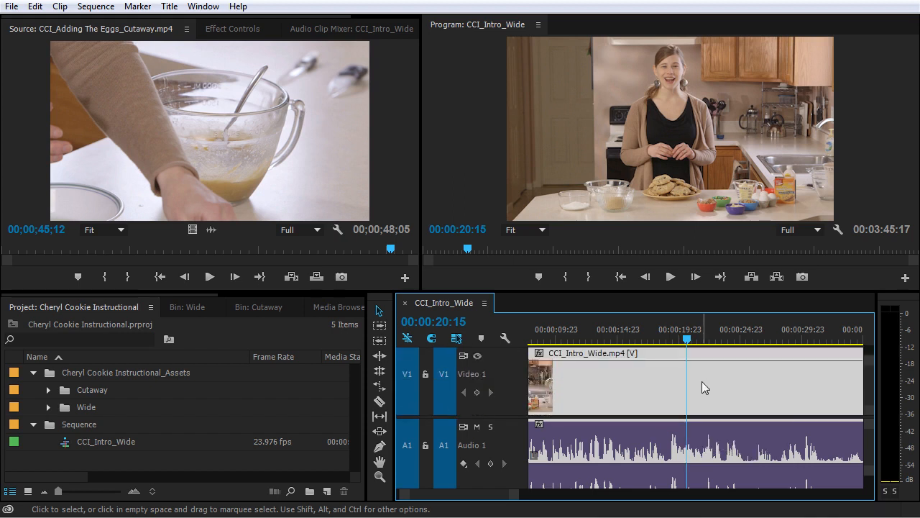
Collapse the audio and video tracks back to their minimum height so all V1–V3 and A1–A3 tracks fit in the timeline.
scroll(691, 459, "down", 3)
scroll(692, 456, "up", 3)
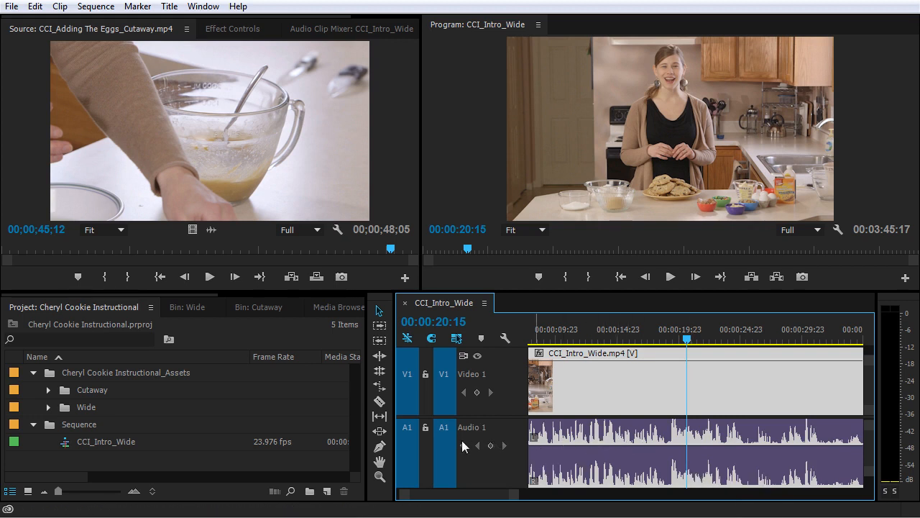
scroll(471, 453, "down", 3)
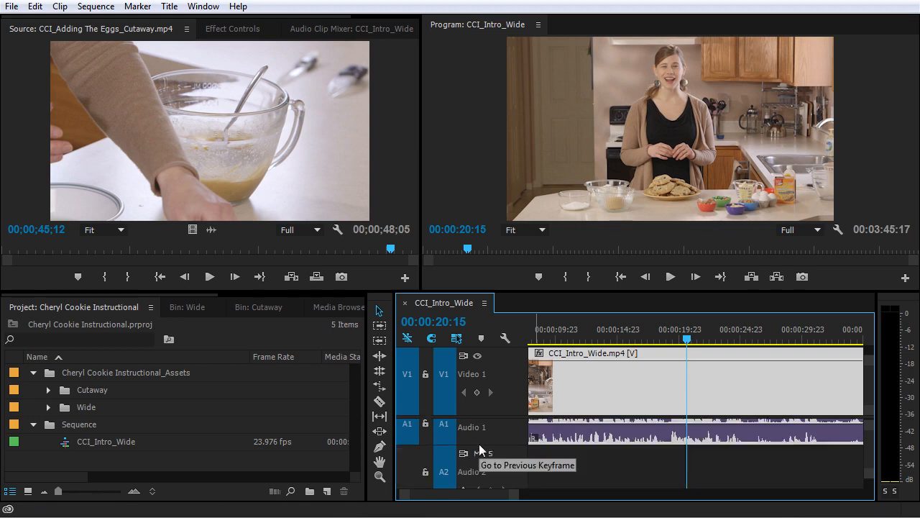
scroll(490, 440, "down", 3)
scroll(489, 459, "down", 3)
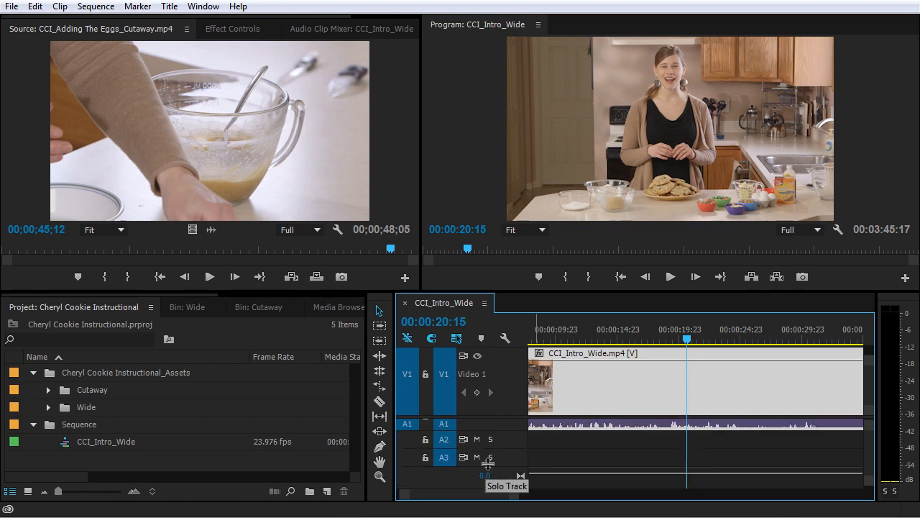
scroll(498, 380, "down", 5)
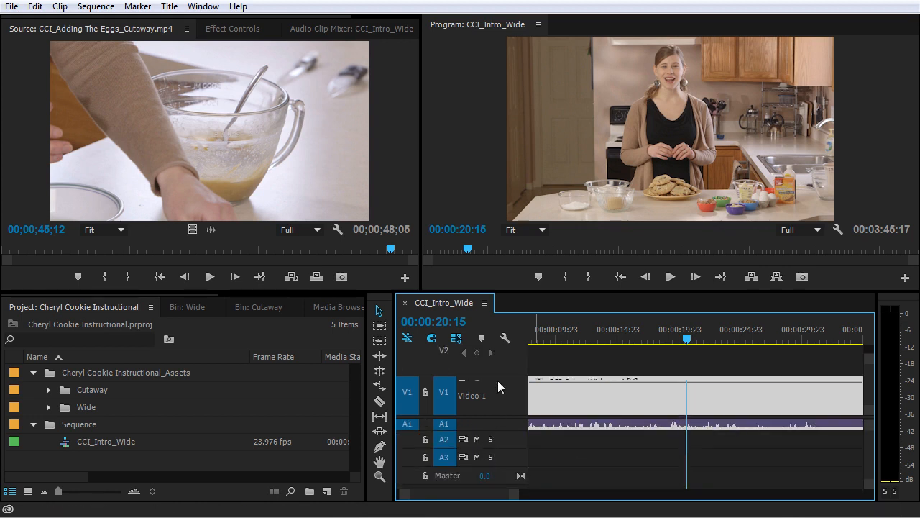
scroll(497, 358, "down", 3)
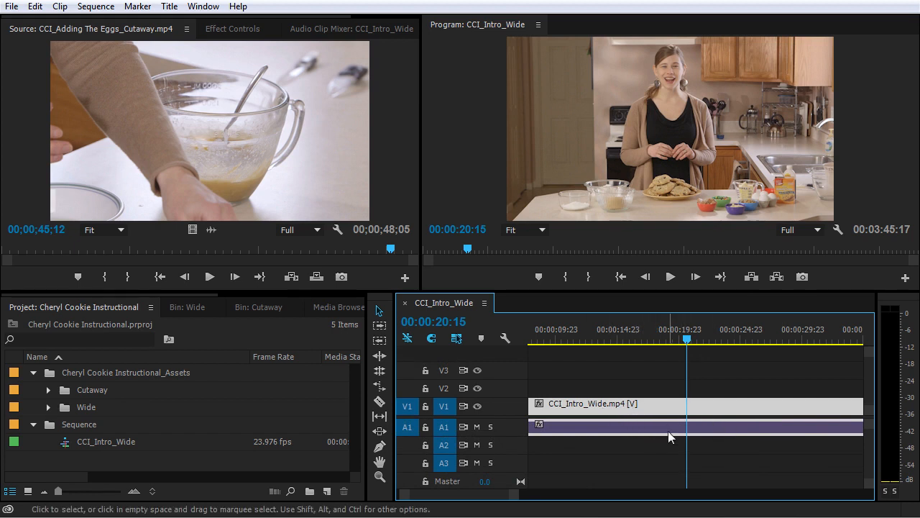
Select all clips in the CCI_Intro_Wide sequence and delete them to empty the timeline.
key("backslash")
scroll(636, 425, "down", 1)
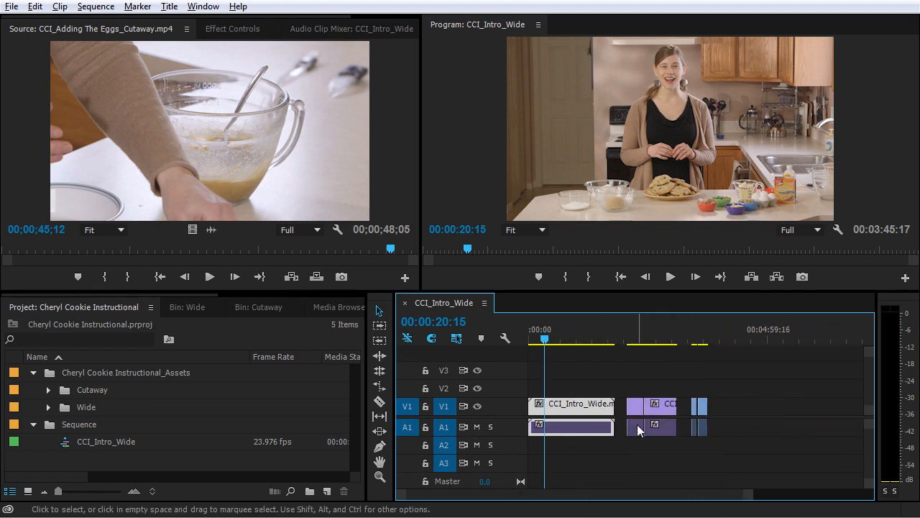
left_click_drag(769, 375, 566, 434)
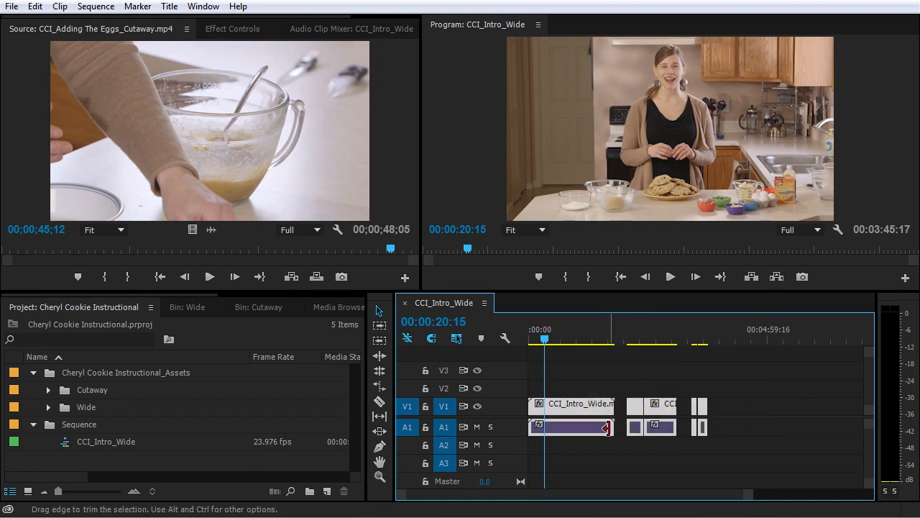
key("Delete")
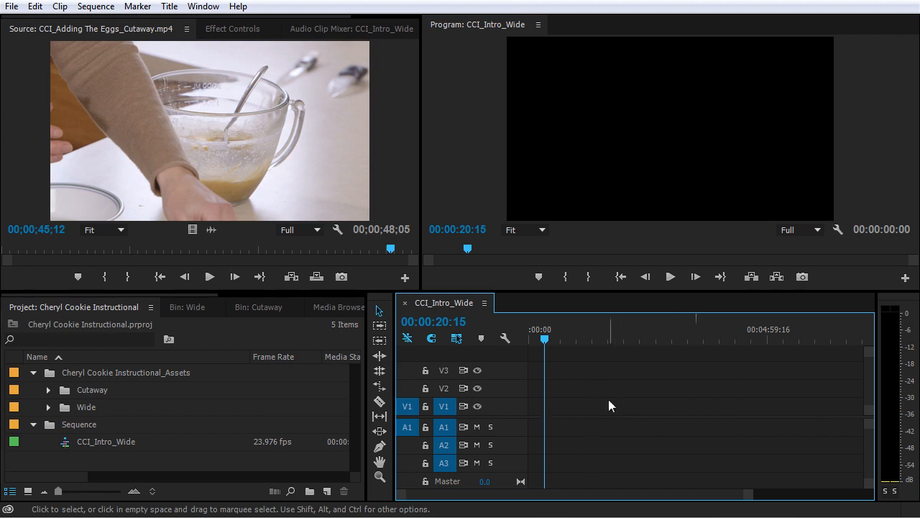
Expand the Wide bin and load CCI_Intro_Wide.mp4 into the source monitor.
left_click(151, 414)
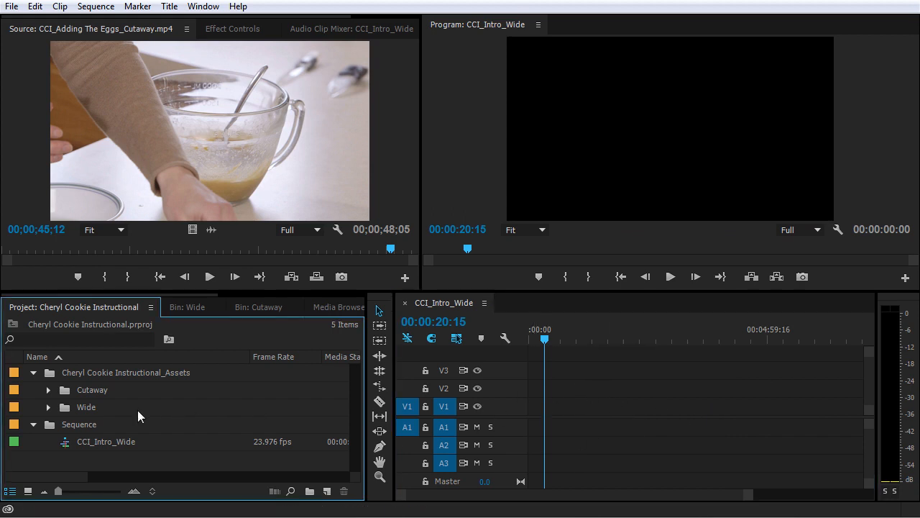
left_click(48, 408)
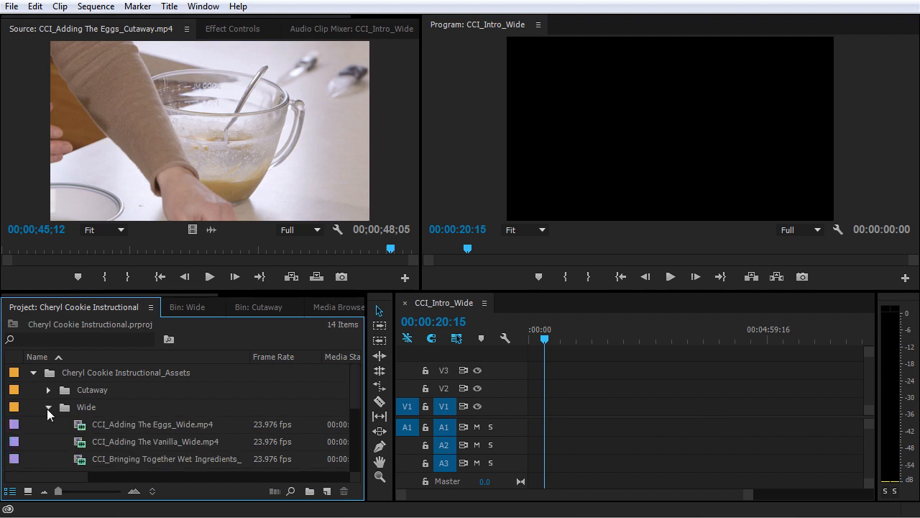
scroll(96, 411, "down", 1)
scroll(95, 411, "down", 5)
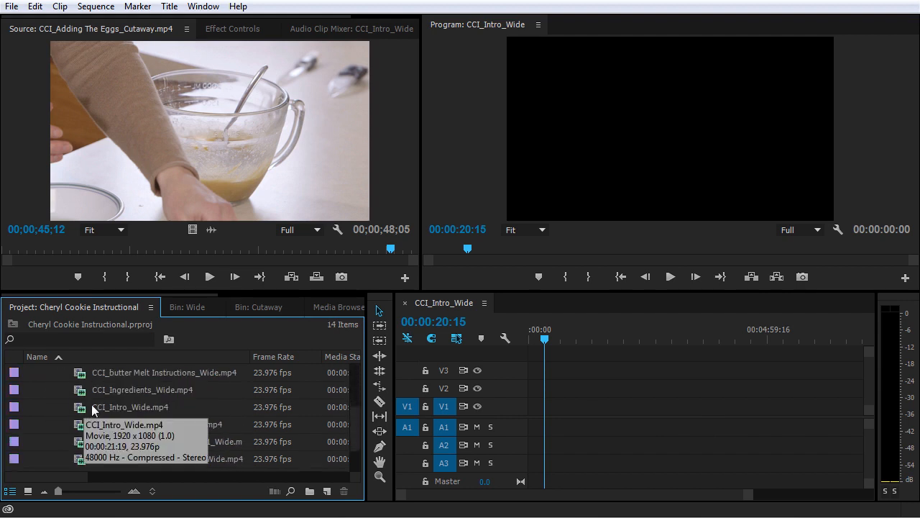
double_click(96, 409)
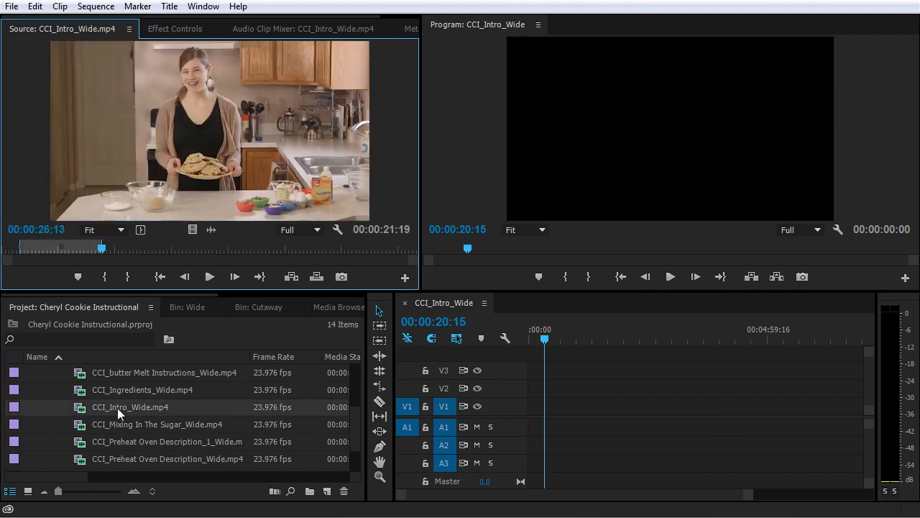
Preview the marked range of CCI_Intro_Wide.mp4 from its In point and place it at the start of tracks V1 and A1.
left_click(24, 252)
left_click_drag(24, 258, 18, 253)
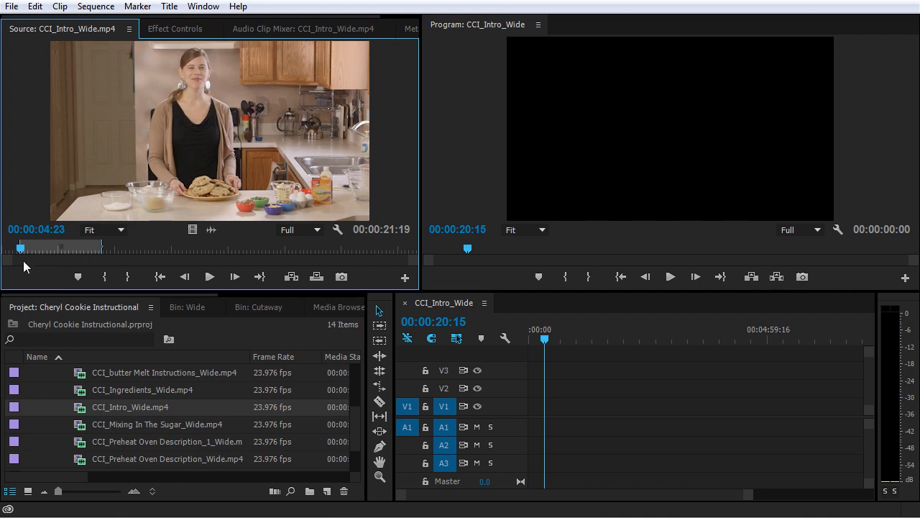
key("space")
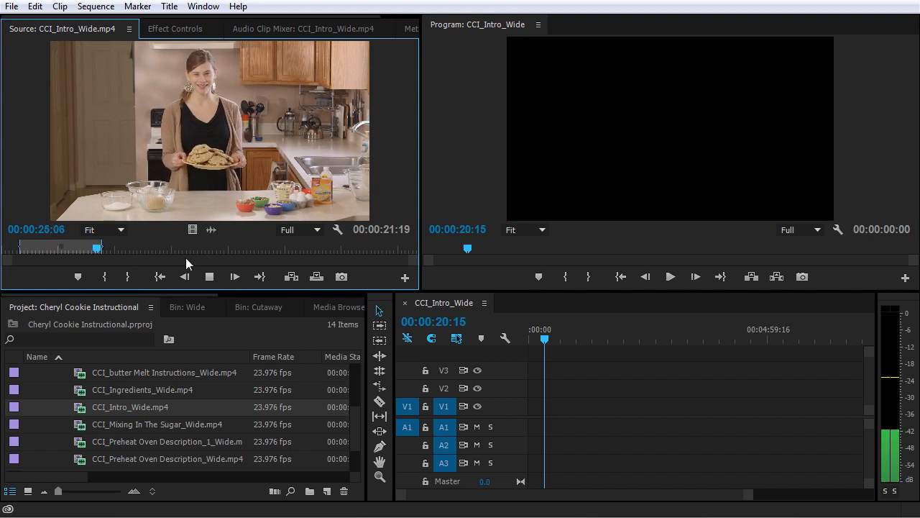
key("space")
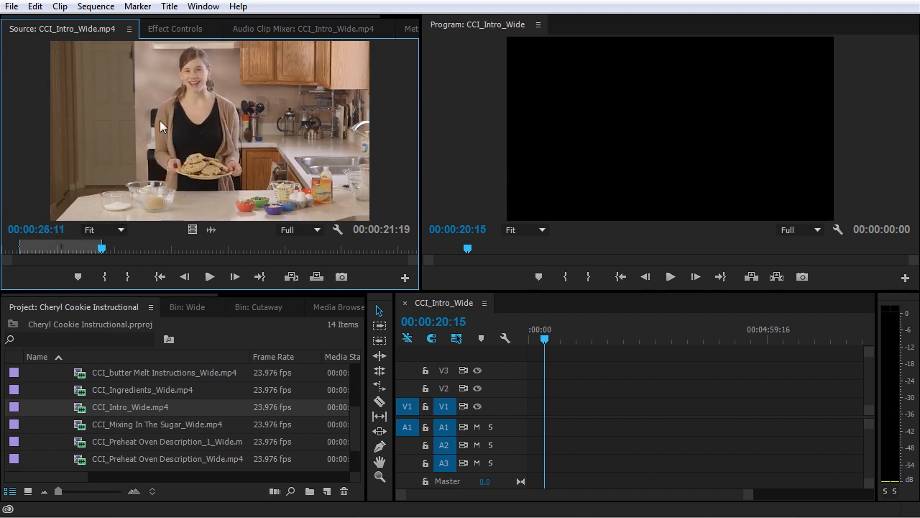
left_click_drag(147, 88, 533, 429)
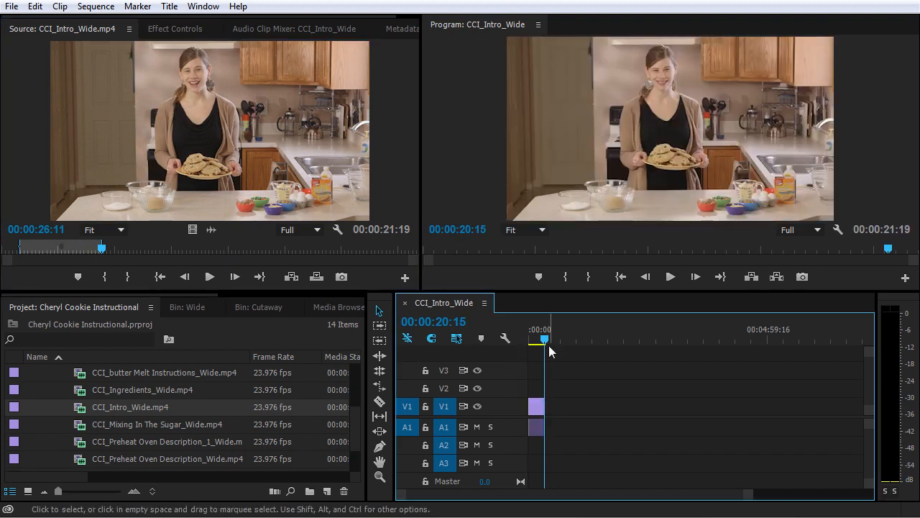
Return the playhead to the sequence start and play the opening of the intro clip, pausing and resuming playback.
left_click_drag(546, 342, 511, 339)
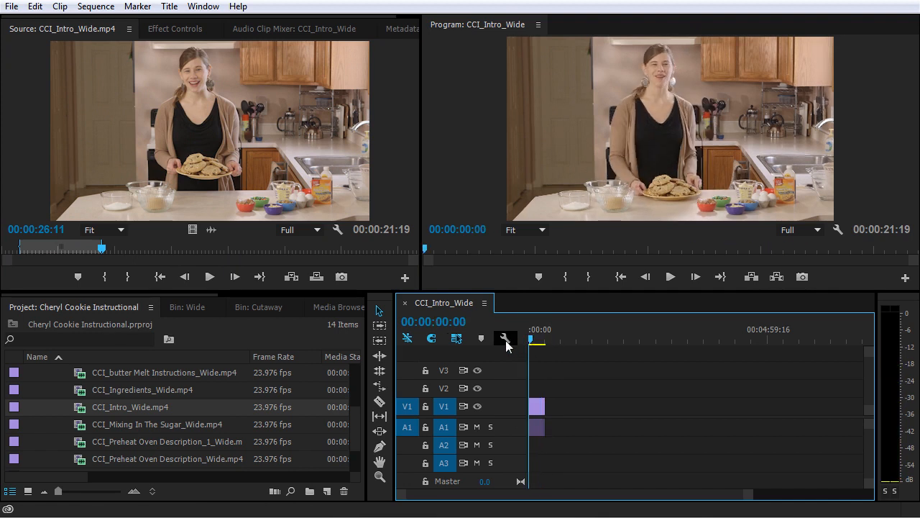
key("equal")
key("equal")
key("equal")
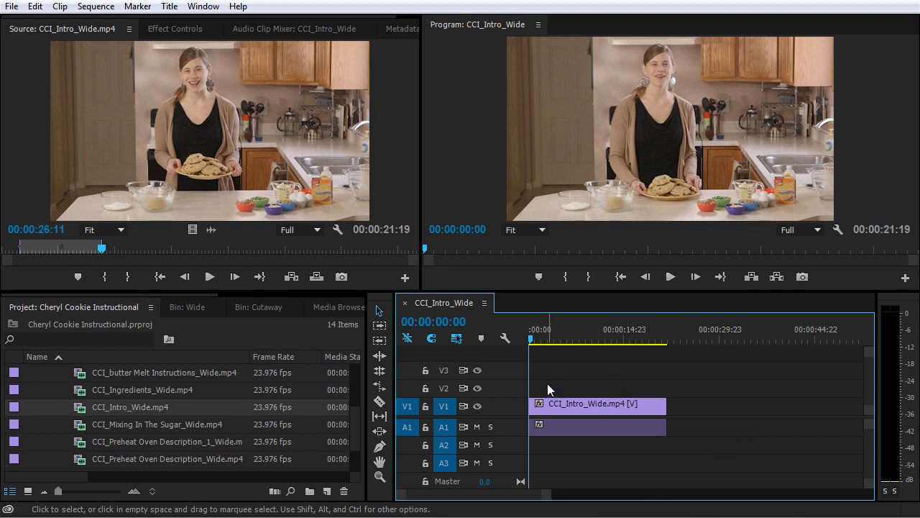
key("space")
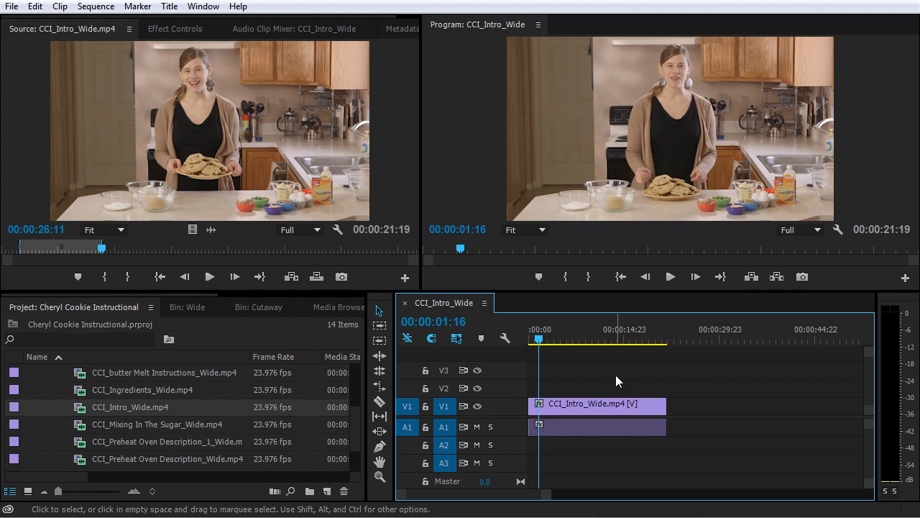
key("space")
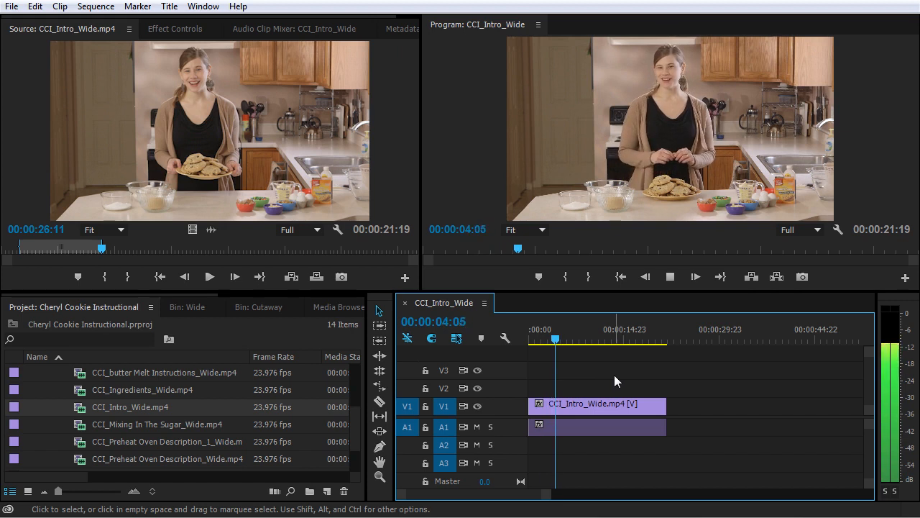
key("space")
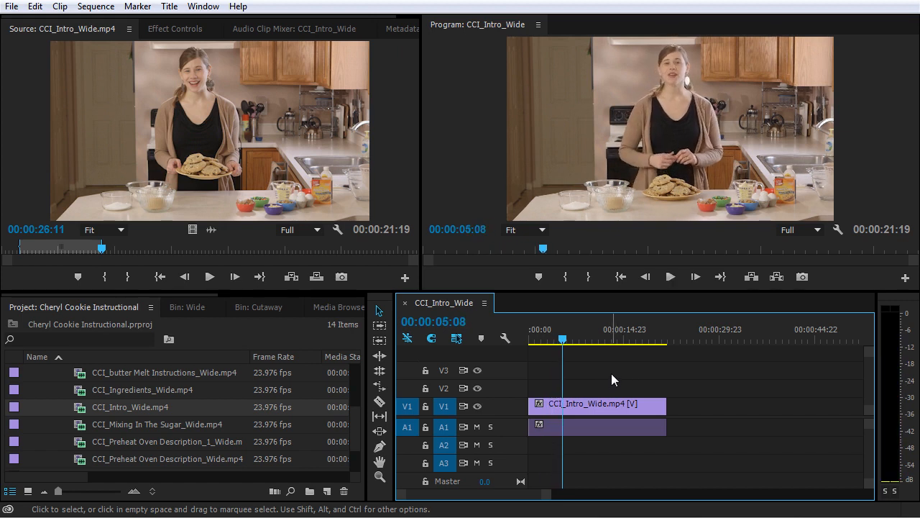
Shuttle playback backward and forward through the intro clip in the sequence, stopping between passes.
key("j")
key("k")
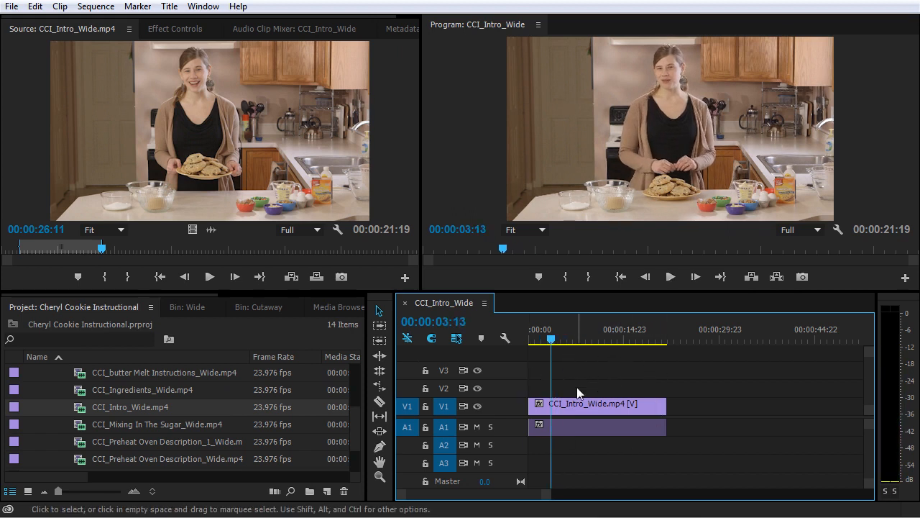
key("l")
key("l")
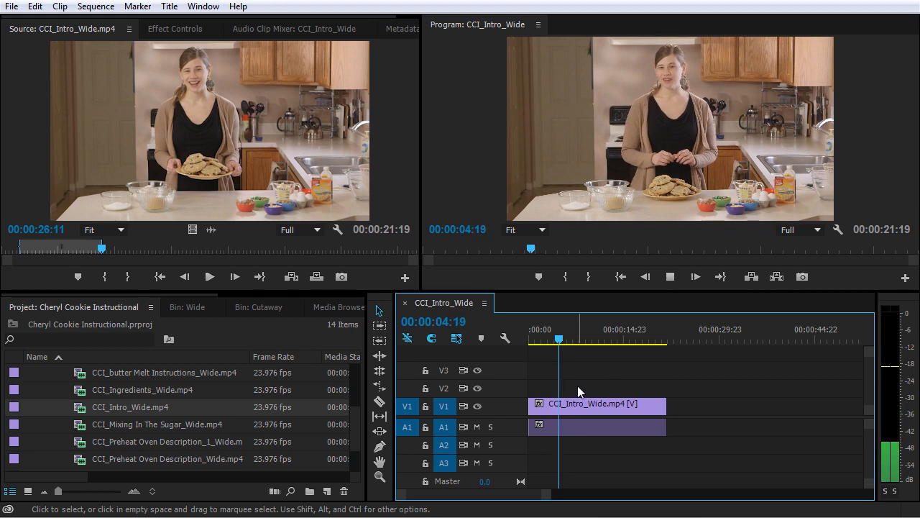
key("k")
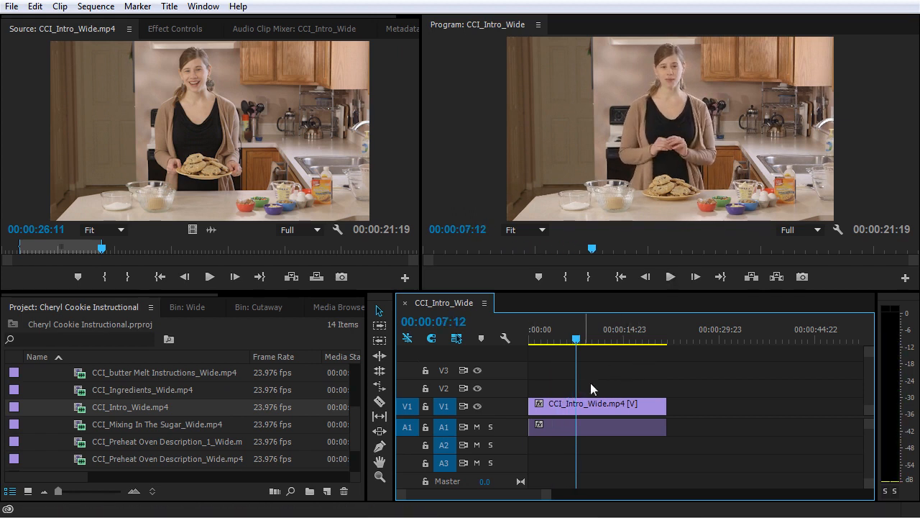
key("l")
key("l")
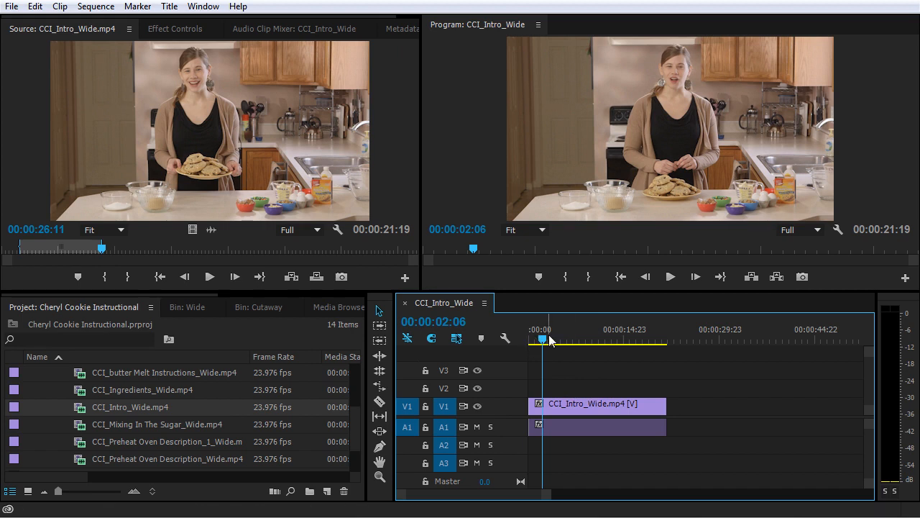
Play the sequence from its beginning, stop after a few seconds and return the playhead to the start.
key("Home")
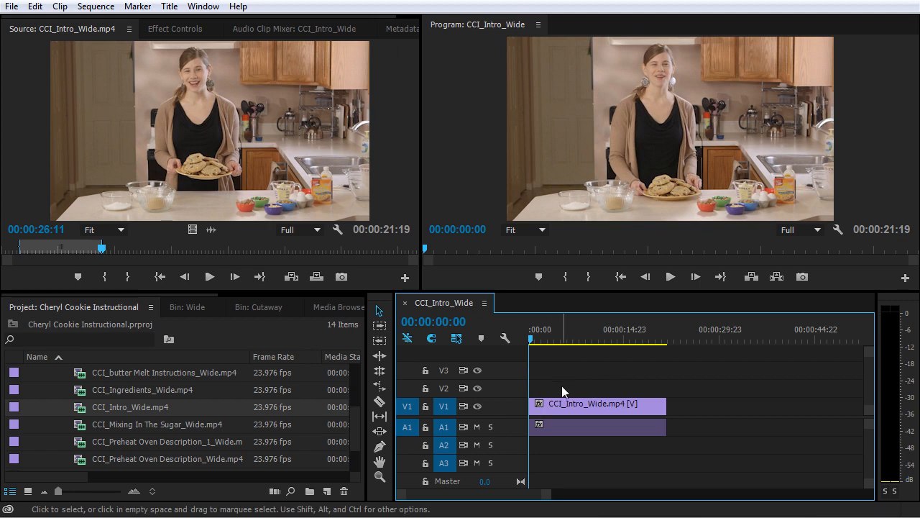
key("space")
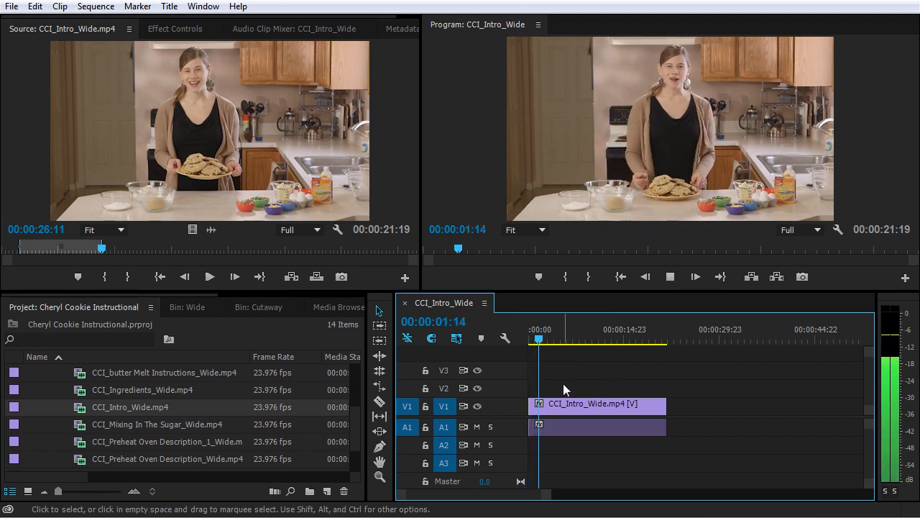
key("space")
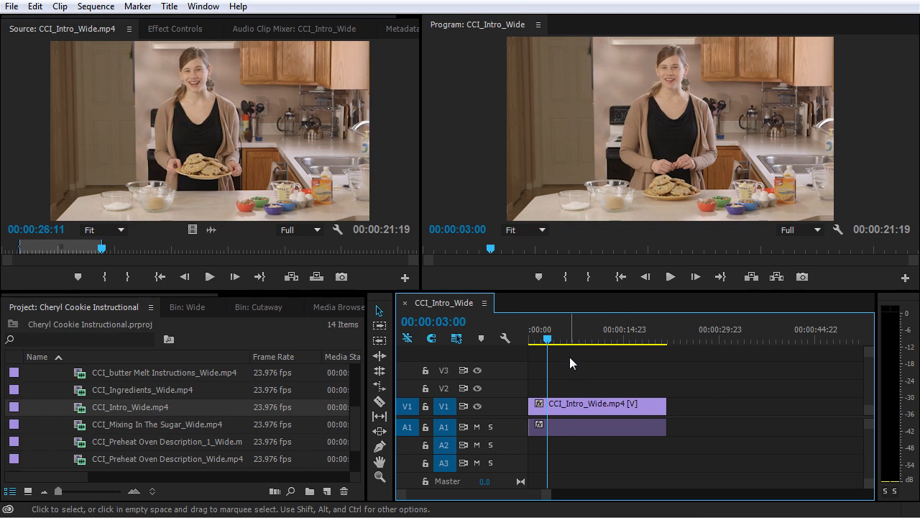
key("Home")
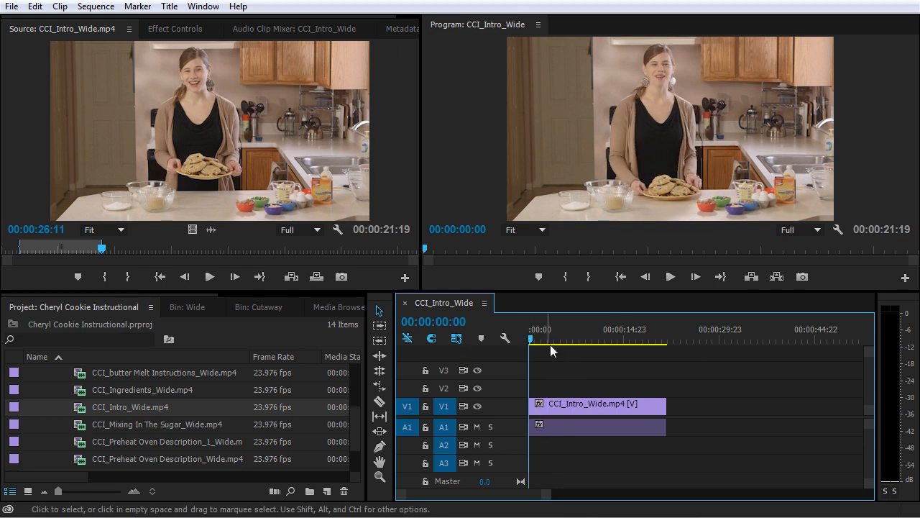
Trim the start of the CCI_Intro_Wide.mp4 clip inward by about 15 frames with a regular trim.
key("minus")
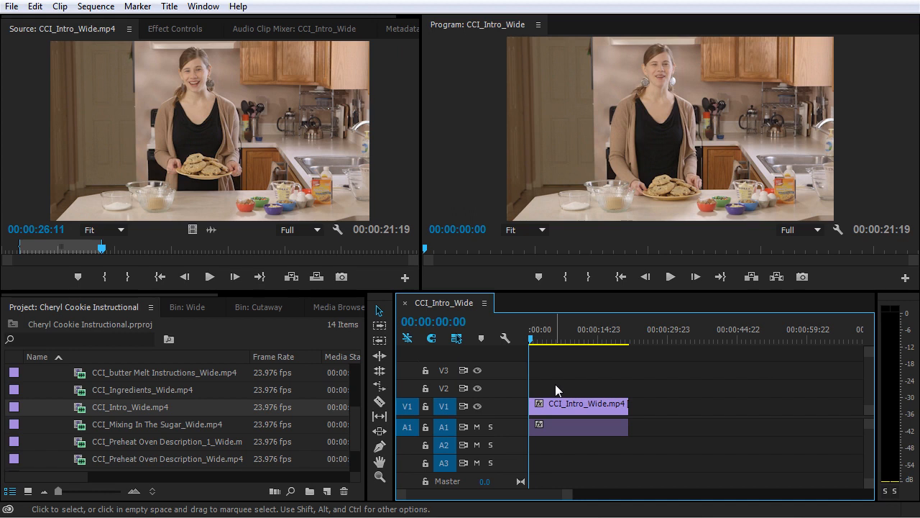
key("equal")
key("equal")
key("equal")
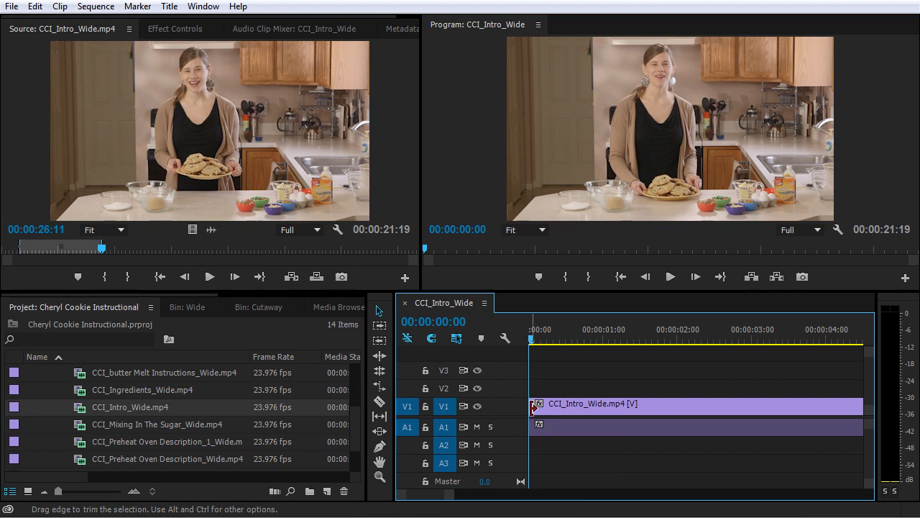
left_click_drag(535, 407, 560, 407)
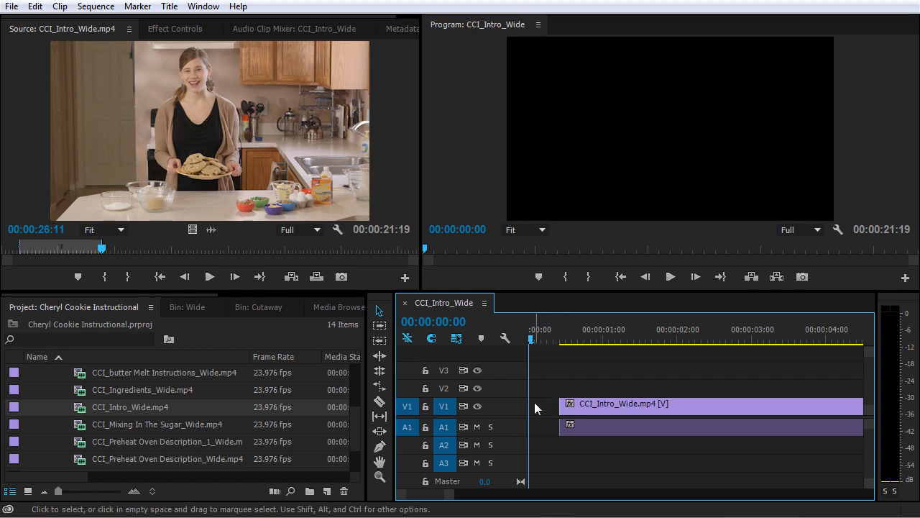
left_click(568, 419)
mouse_move(567, 404)
left_mouse_down()
mouse_move(589, 406)
mouse_move(576, 405)
left_mouse_up()
Preview the closing part of the intro clip and place the playhead at 00:00:21:02.
key("minus")
key("minus")
key("minus")
key("minus")
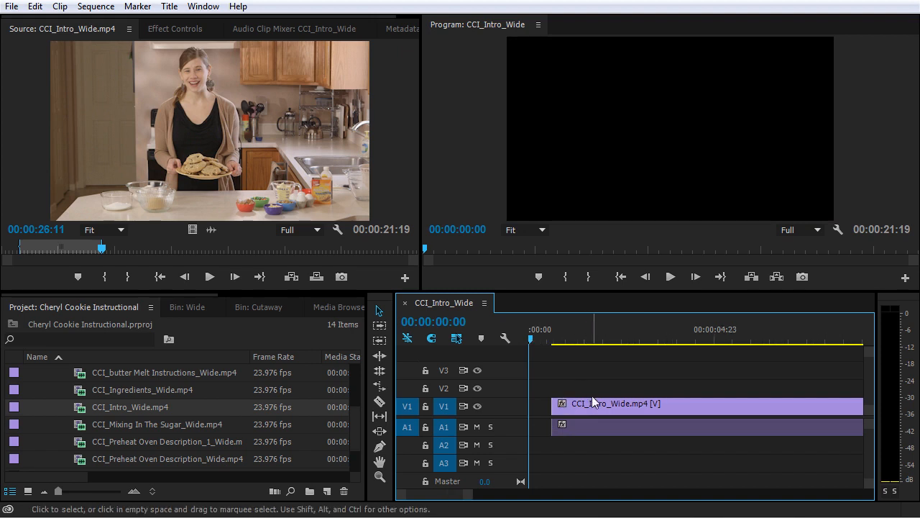
left_click_drag(604, 336, 628, 336)
key("equal")
key("equal")
key("equal")
key("equal")
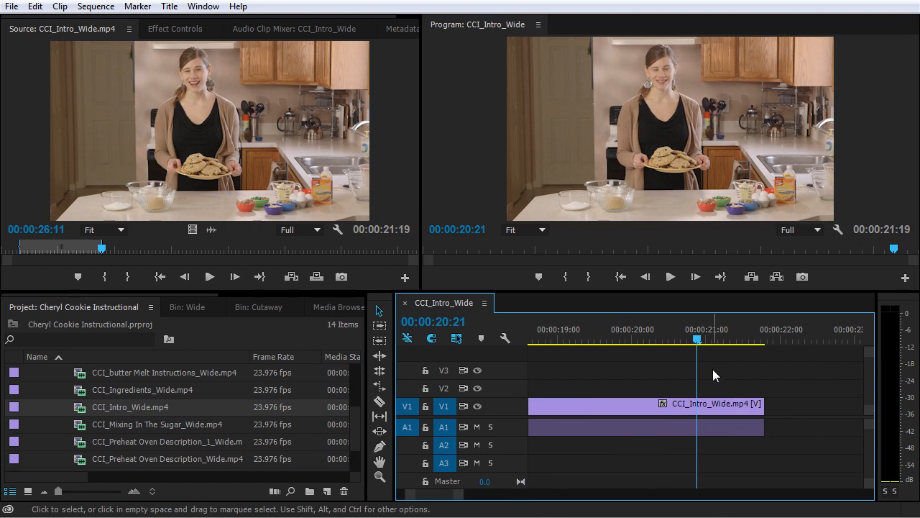
key("space")
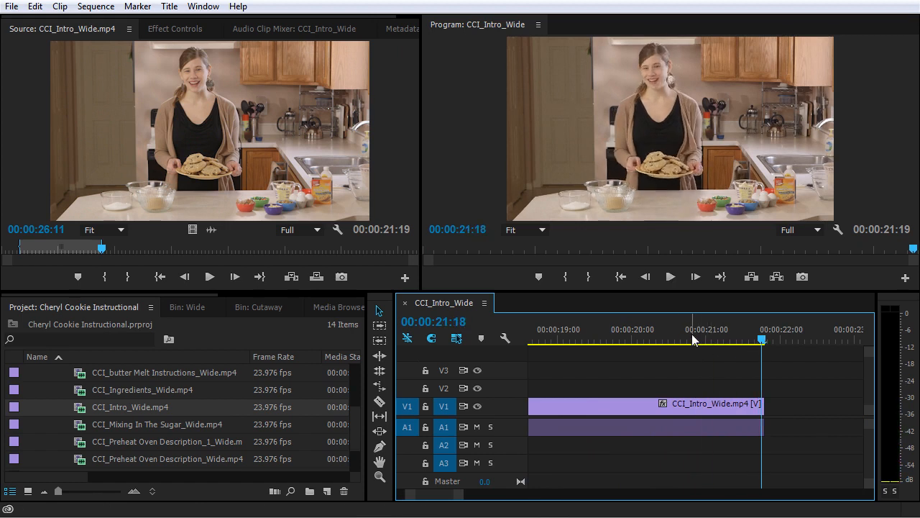
left_click(712, 338)
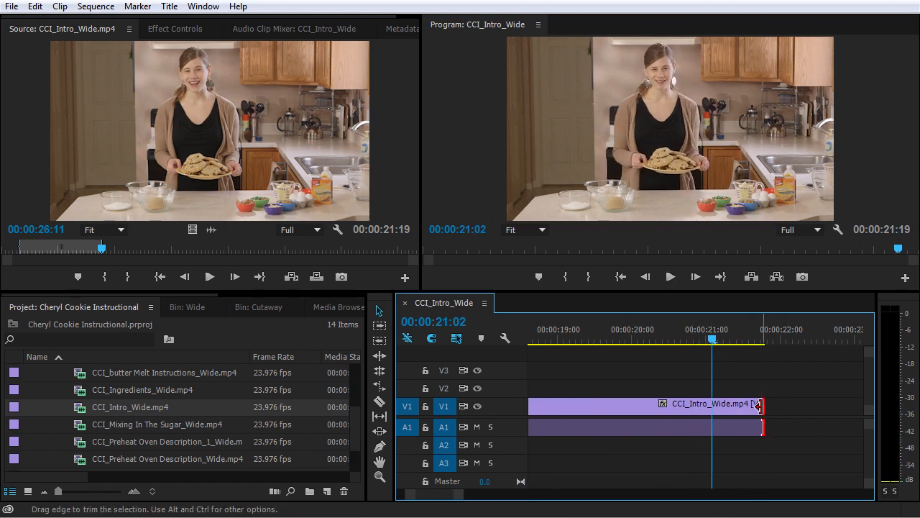
Trim the end of the intro clip back to 00:00:21:04 and play the new ending.
left_click_drag(752, 405, 717, 407)
left_click(687, 344)
key("space")
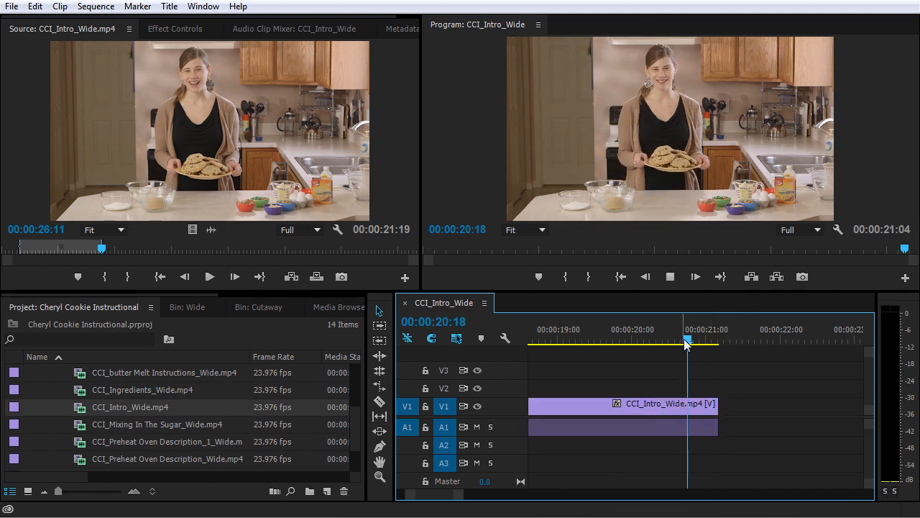
Trim the intro clip's start inward by a few more frames, and extend it back out to the sequence start.
key("minus")
key("minus")
key("minus")
key("minus")
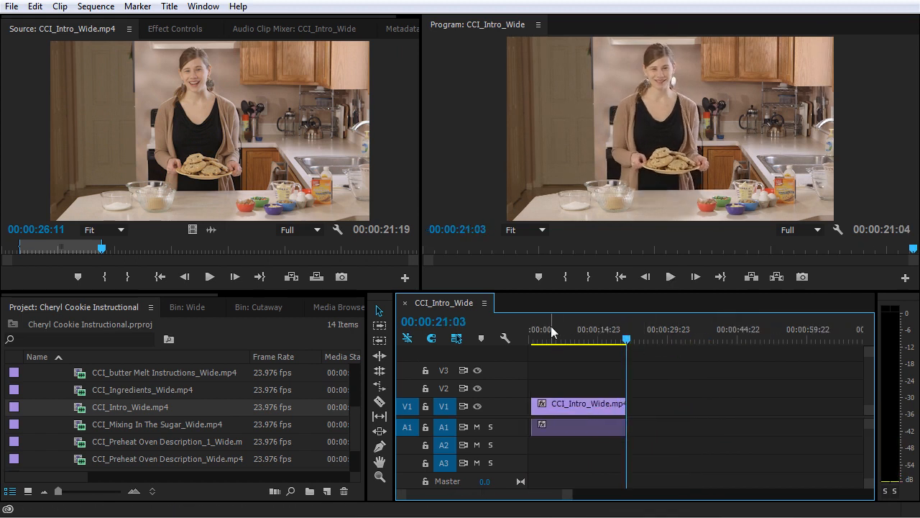
key("Home")
key("equal")
key("equal")
key("equal")
key("equal")
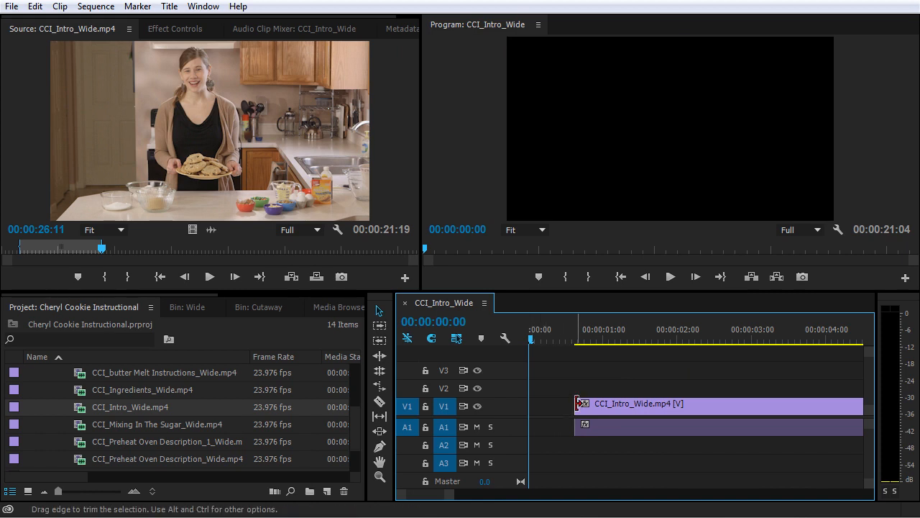
mouse_move(577, 404)
left_mouse_down()
mouse_move(531, 404)
mouse_move(586, 411)
left_mouse_up()
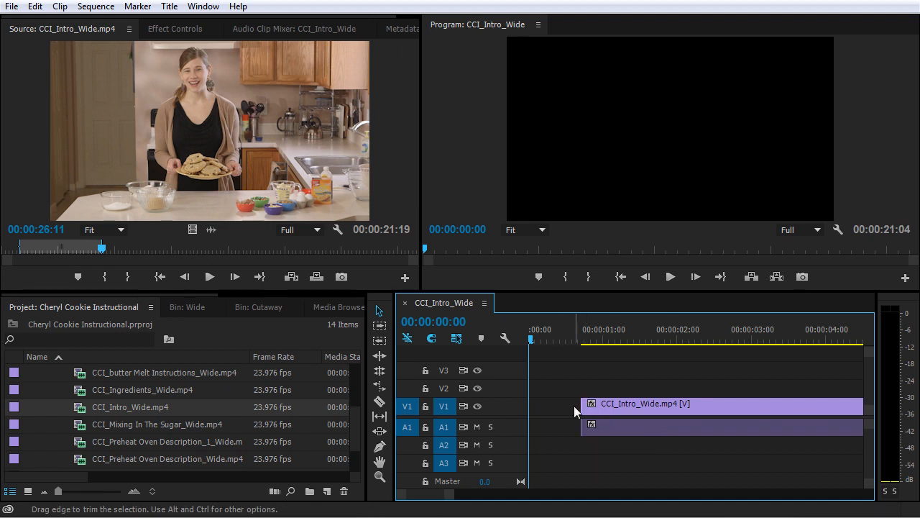
left_click_drag(584, 404, 531, 408)
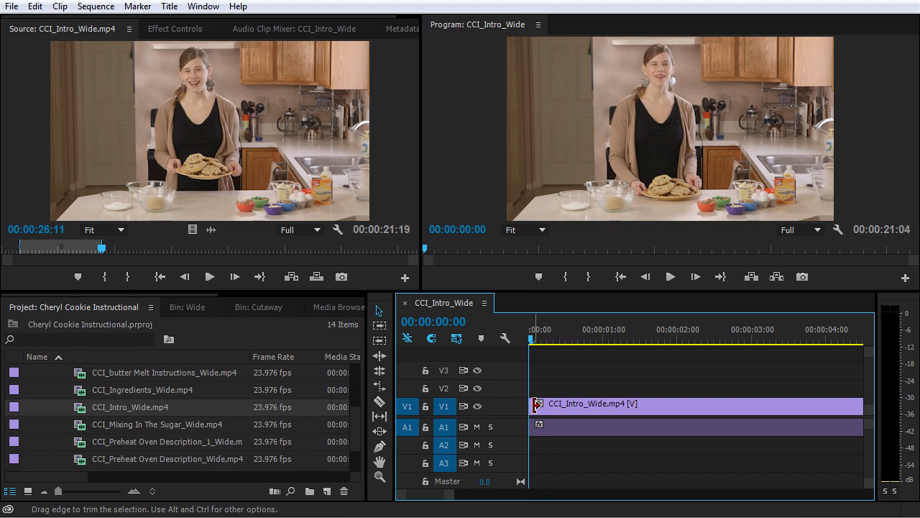
Ripple-trim about one second off the start of the intro clip and undo the edit.
key("ctrl")
key("ctrl")
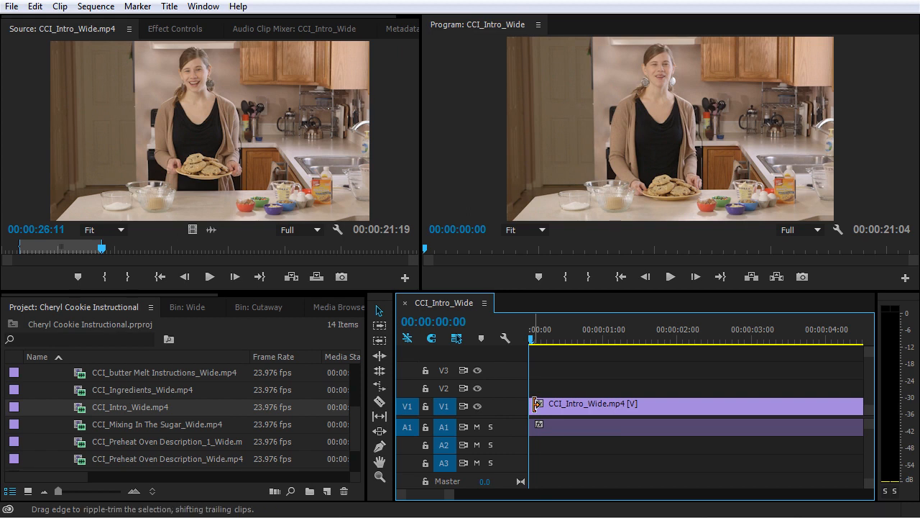
left_click_drag(535, 404, 616, 413)
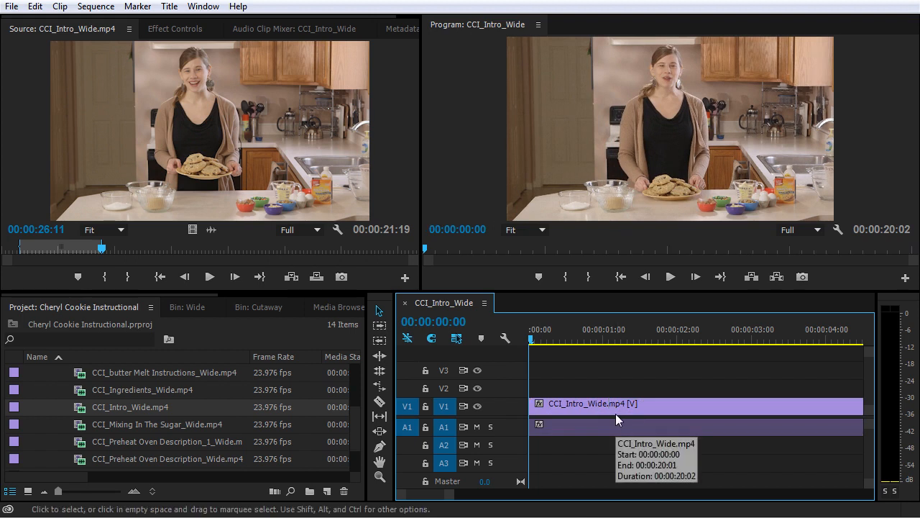
key("ctrl+z")
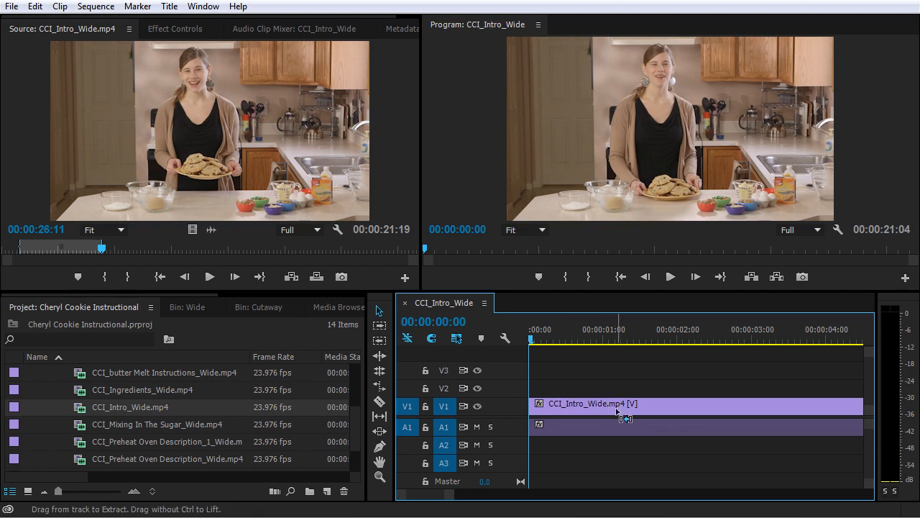
Ripple-trim the start of the intro clip to shorten the sequence to 00:00:20:07.
scroll(623, 424, "down", 2, "alt")
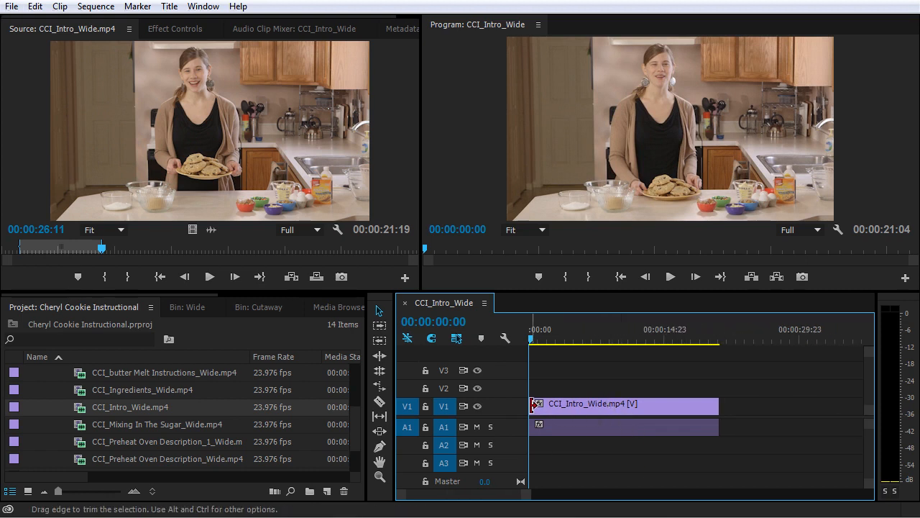
left_click_drag(534, 407, 540, 409)
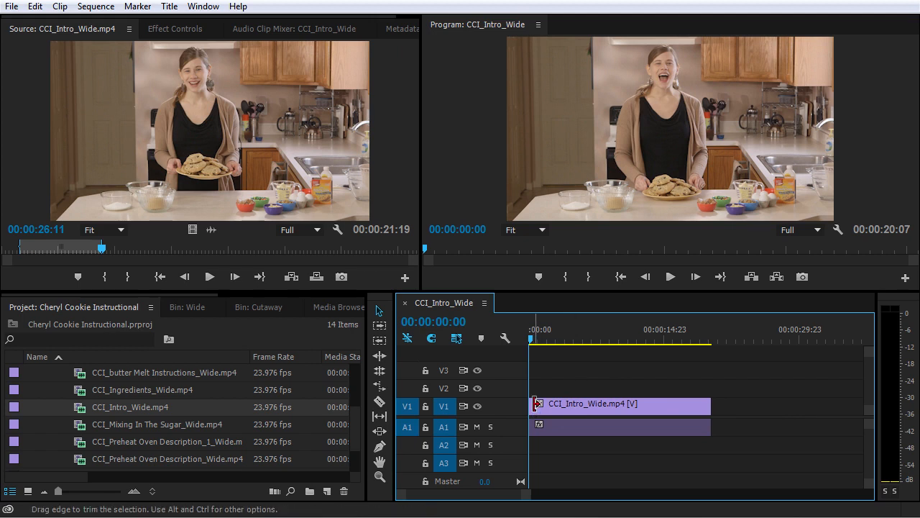
Activate the Ripple Edit tool over the timeline and return to the Selection tool.
key("b")
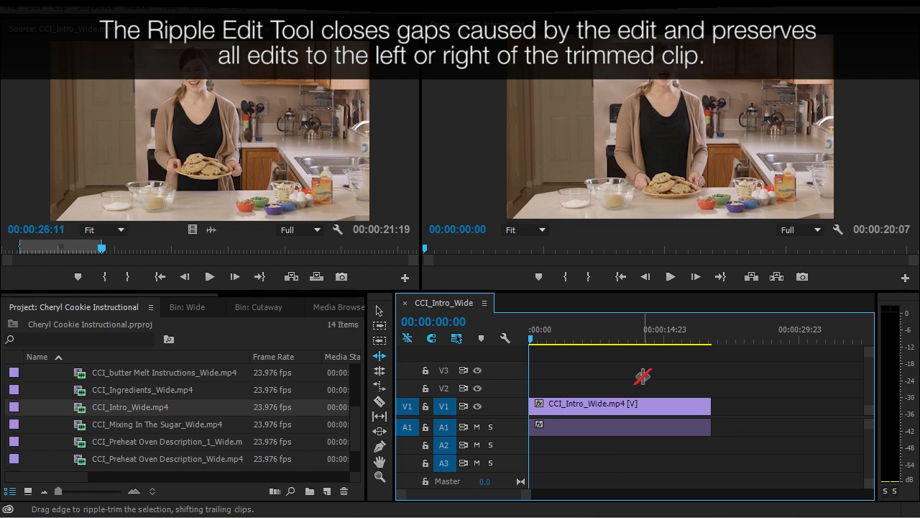
left_click_drag(656, 372, 570, 448)
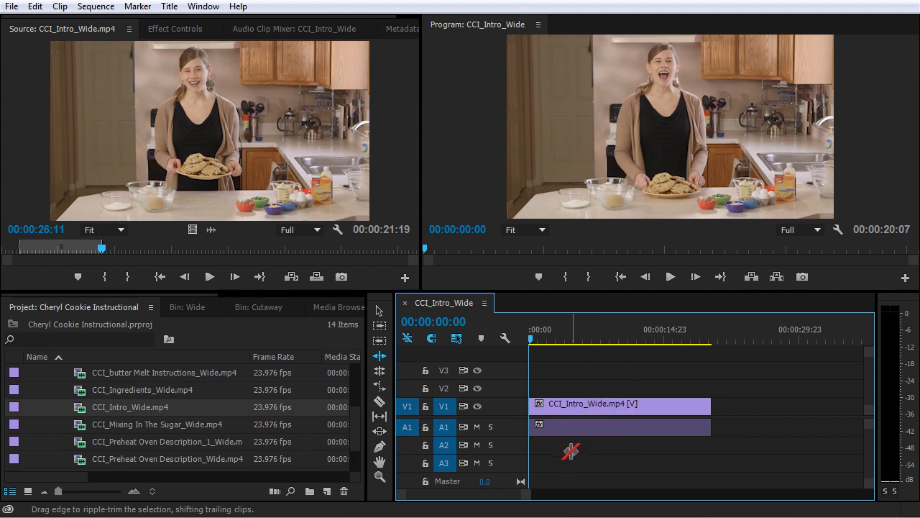
left_click(381, 312)
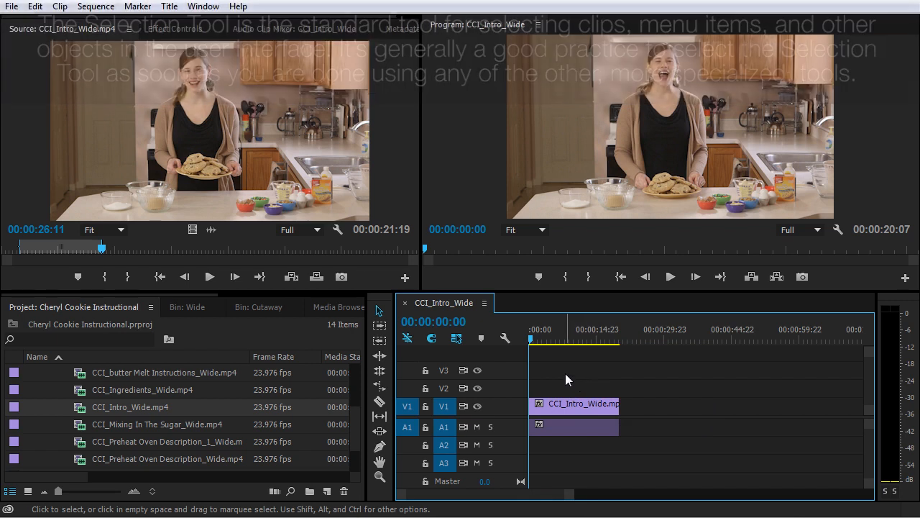
Play the first moments of the trimmed intro clip in the sequence and park the playhead at 00:00:00:19.
key("equal")
key("equal")
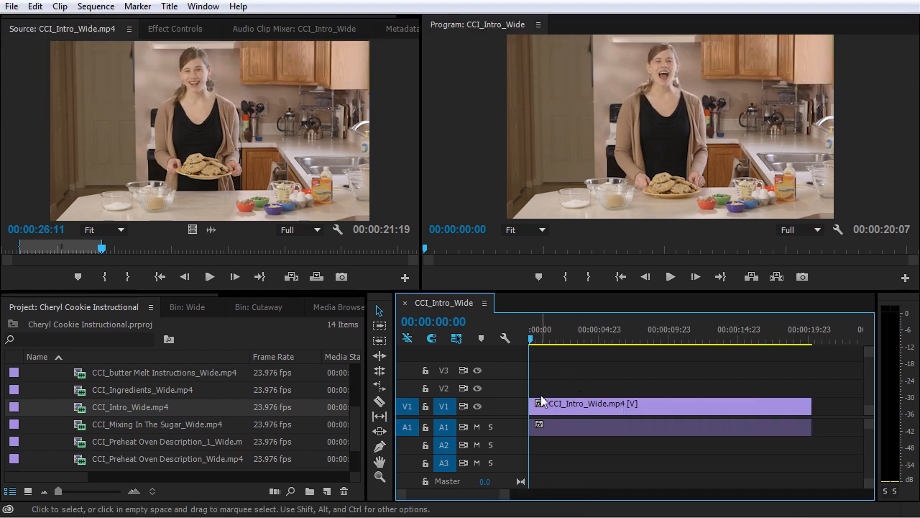
key("equal")
key("equal")
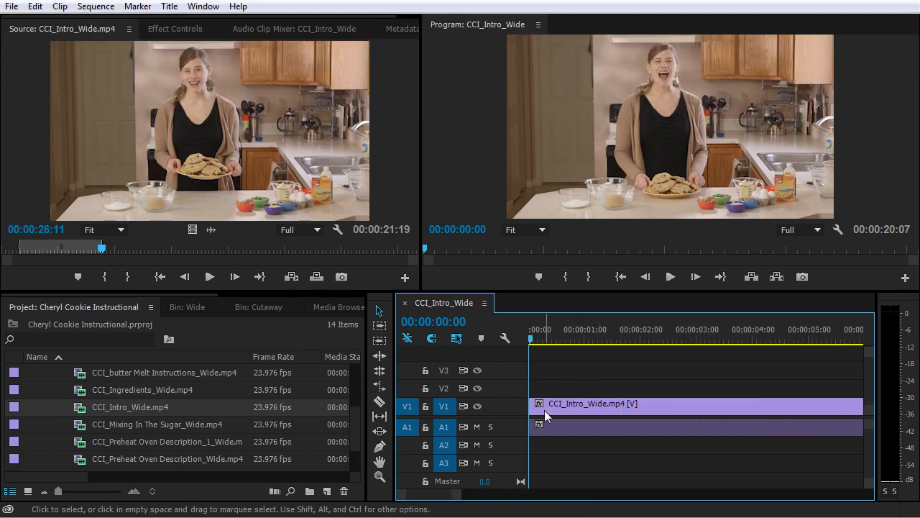
key("space")
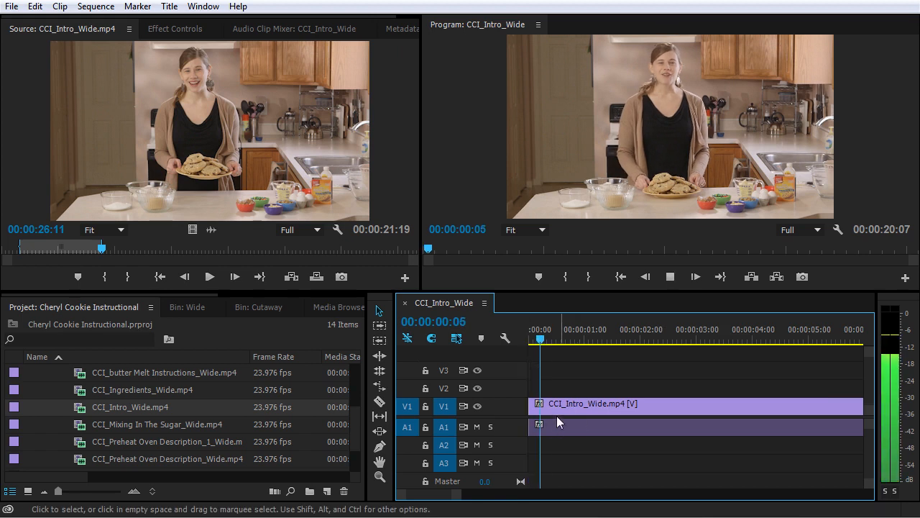
left_click(530, 340)
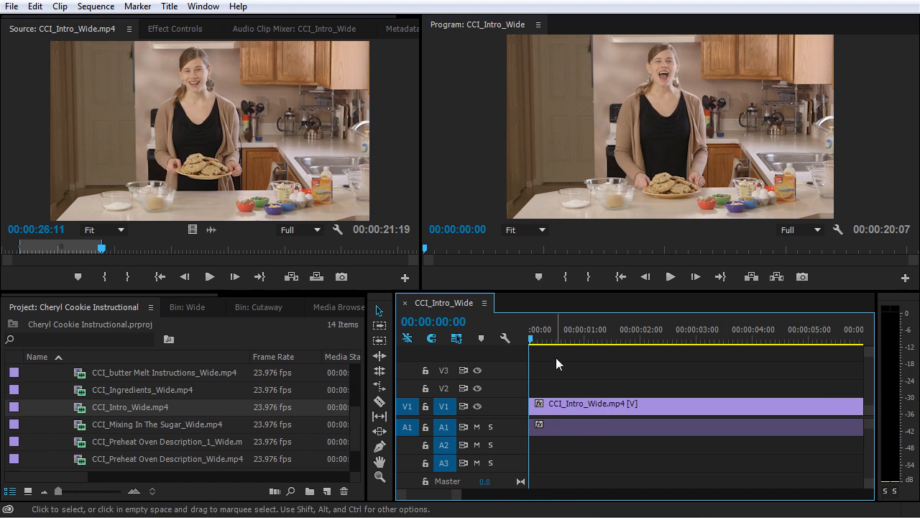
key("space")
left_click(573, 339)
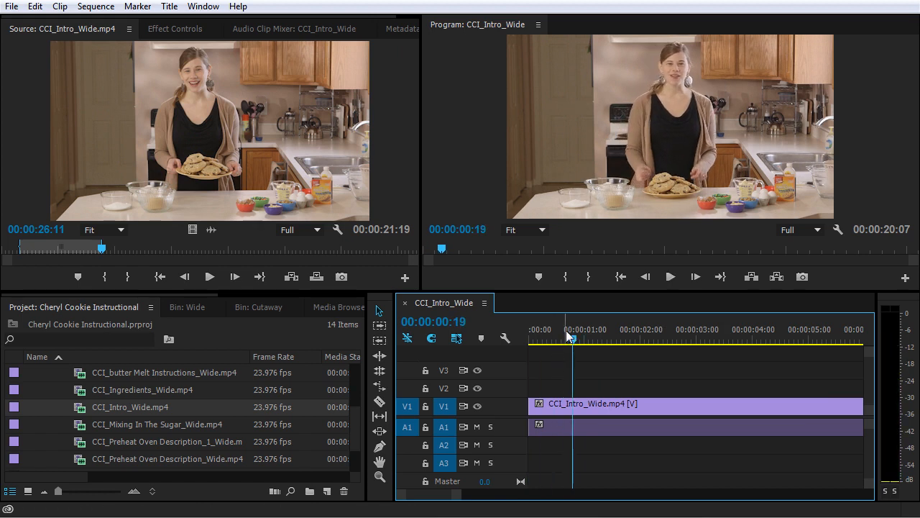
mouse_move(577, 336)
left_mouse_down()
mouse_move(524, 352)
mouse_move(558, 327)
mouse_move(574, 328)
left_mouse_up()
Ripple-trim the intro clip's start outward to lengthen the sequence to 00:00:20:20, and play the new opening from the beginning.
key("ctrl")
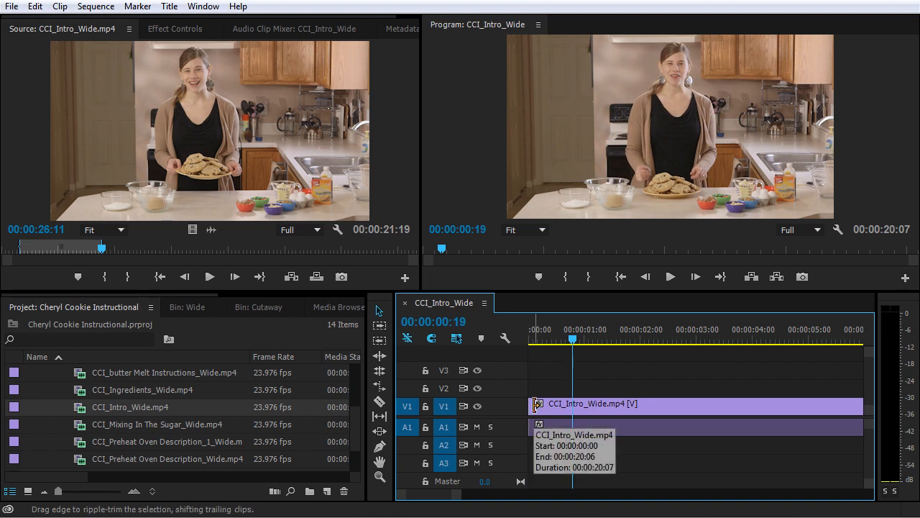
left_click(535, 405, "ctrl")
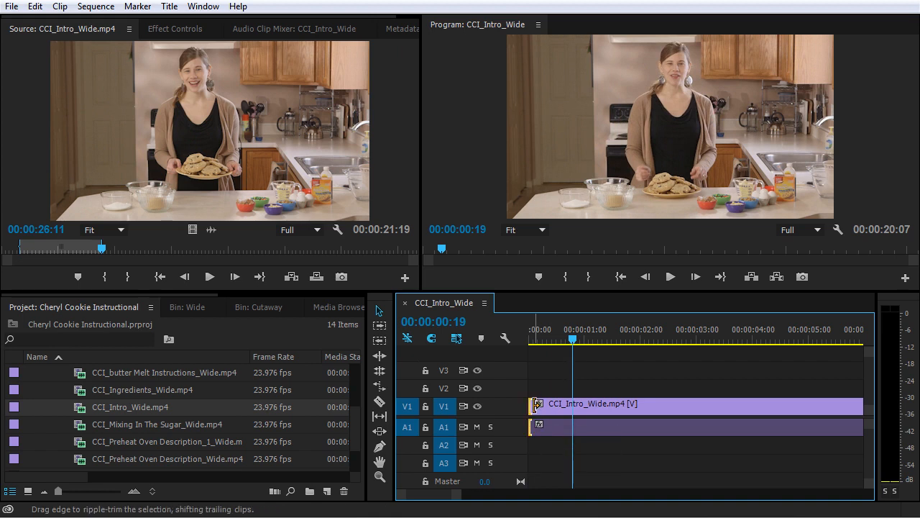
left_click_drag(535, 405, 504, 408)
key("Home")
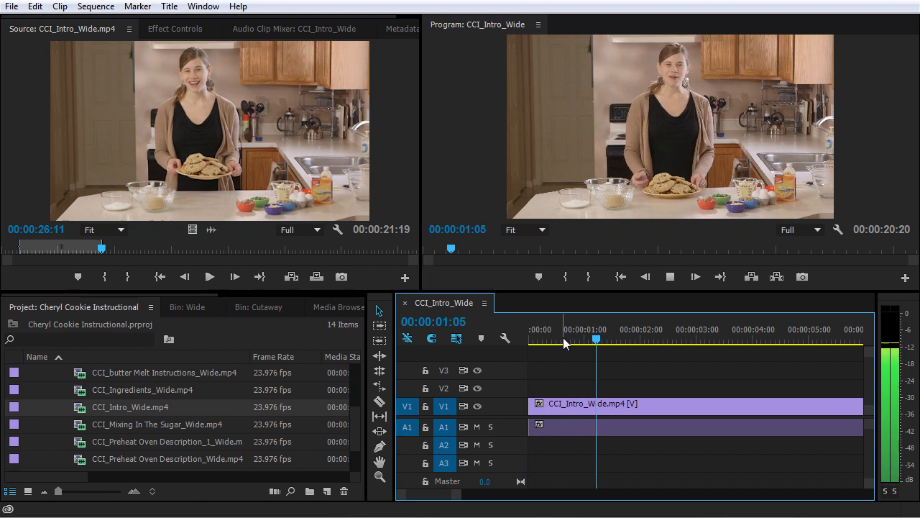
key("space")
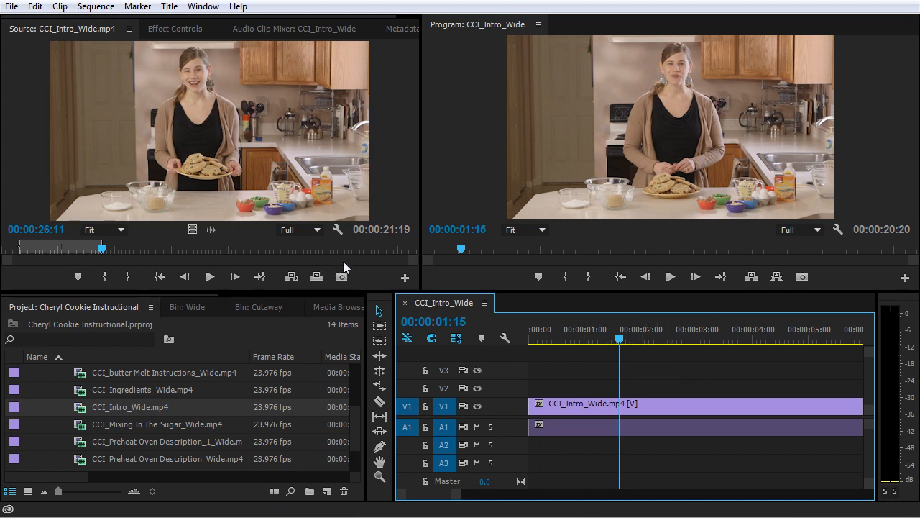
Scrub and play the source intro clip beyond its marked range to review the second take.
left_click(400, 96)
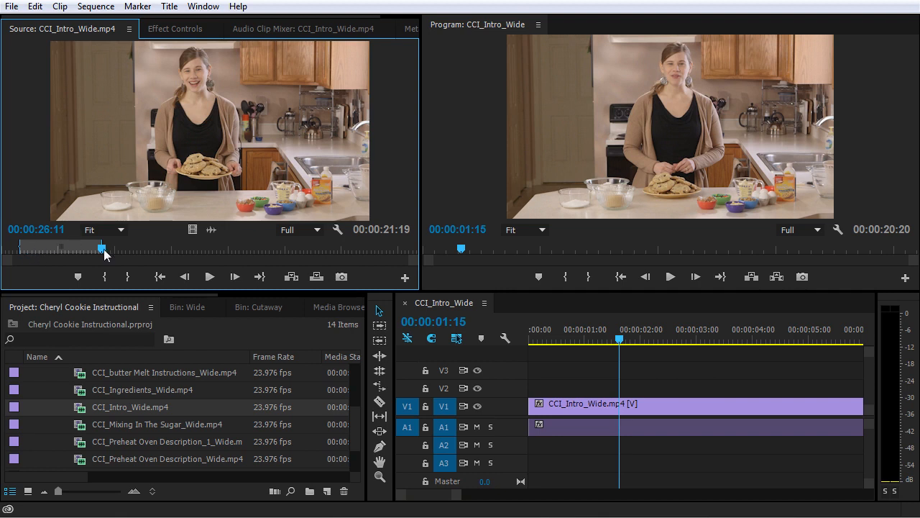
left_click_drag(104, 250, 145, 245)
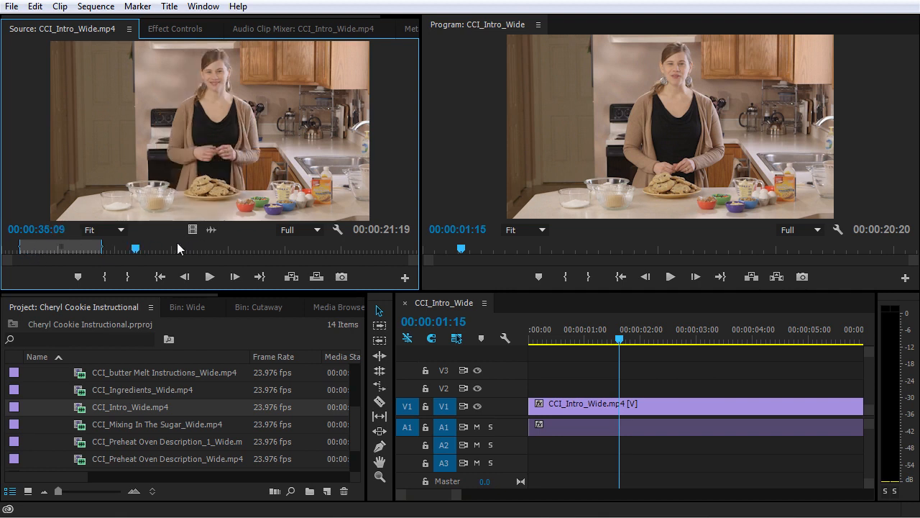
key("space")
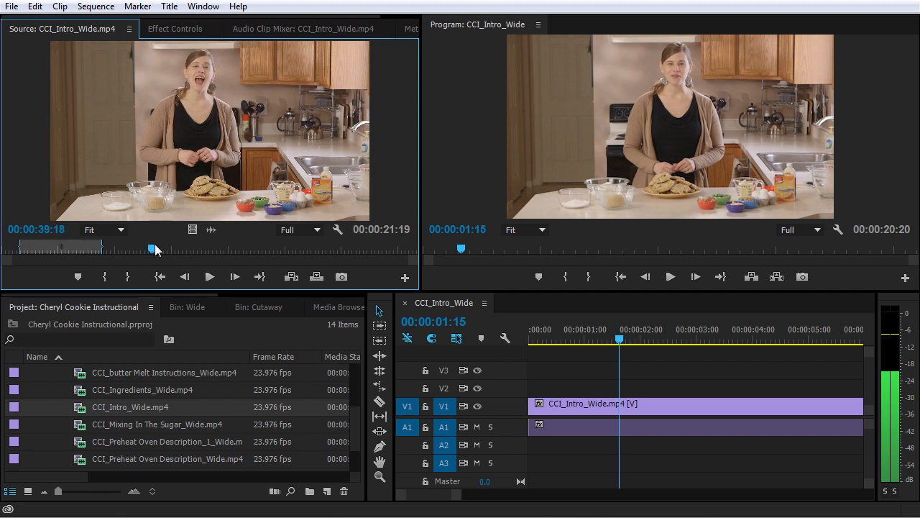
left_click_drag(151, 249, 119, 250)
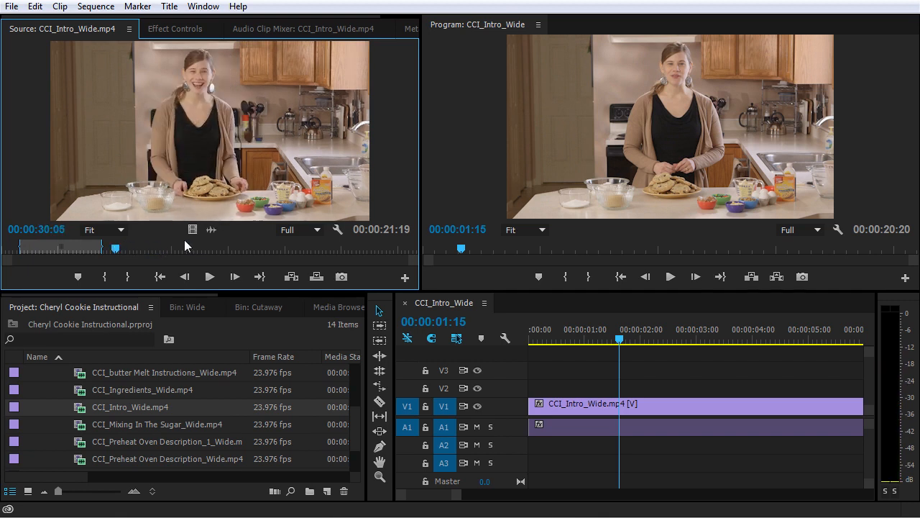
key("space")
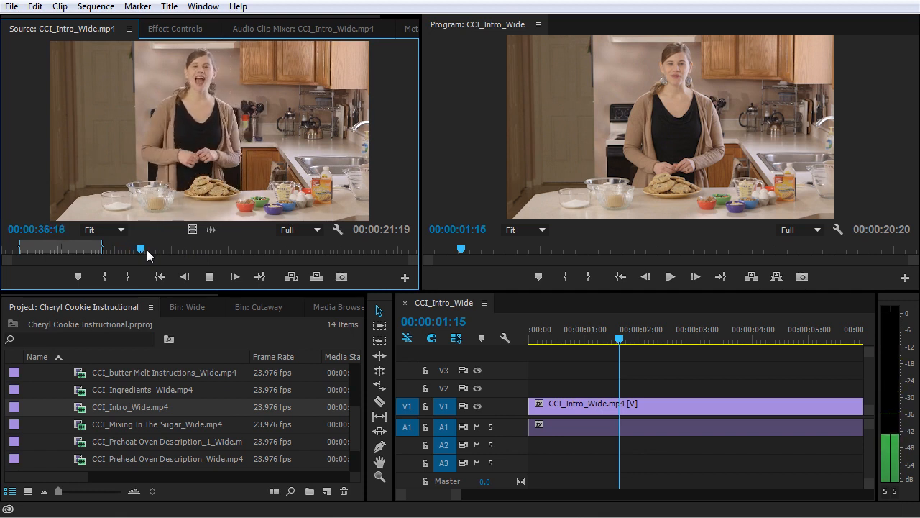
key("space")
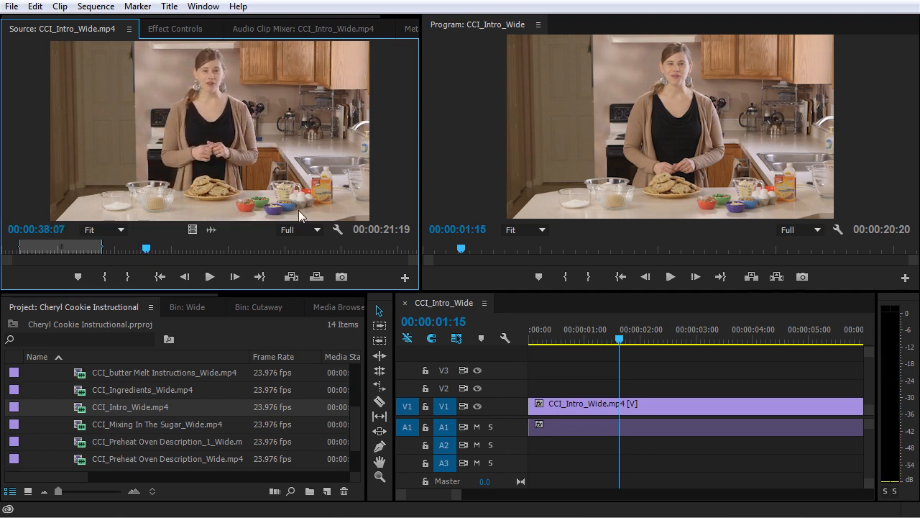
left_click(130, 246)
key("space")
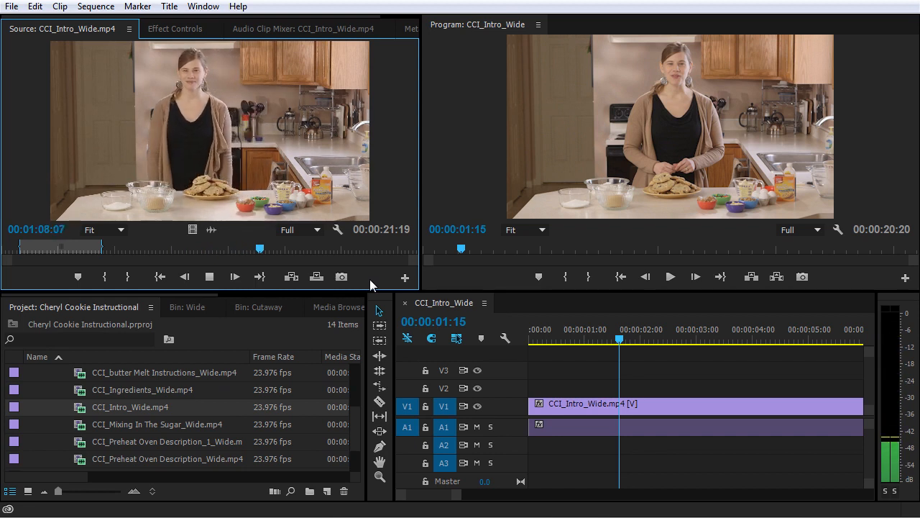
Compare an early part of the source intro clip with the last take, playing from 00:01:14:13 toward the end.
left_click(37, 249)
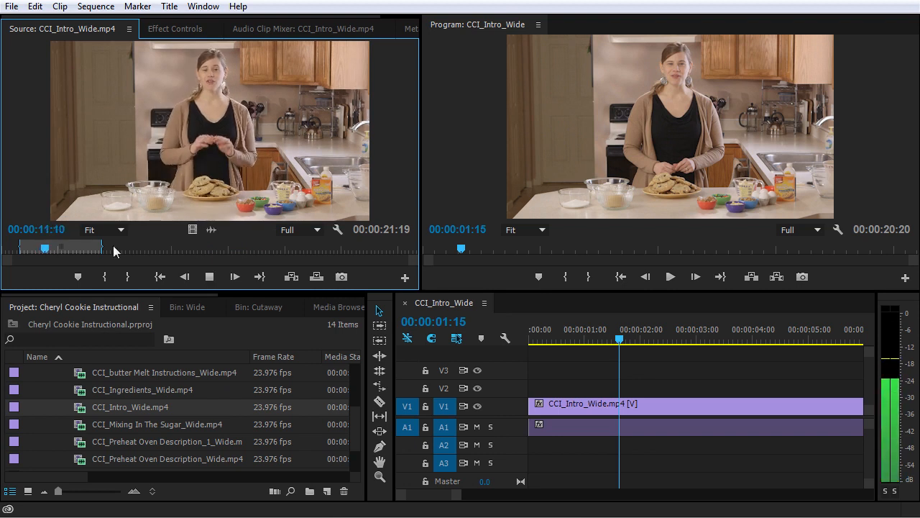
left_click(283, 249)
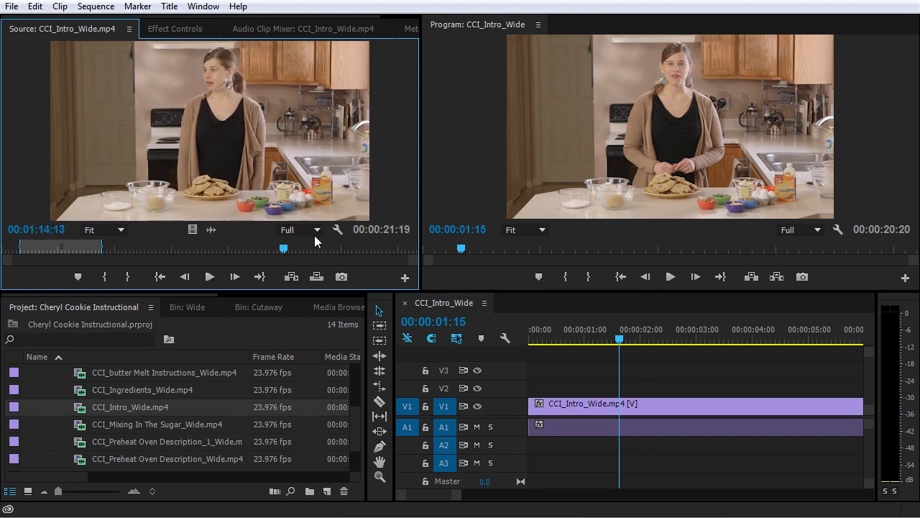
key("space")
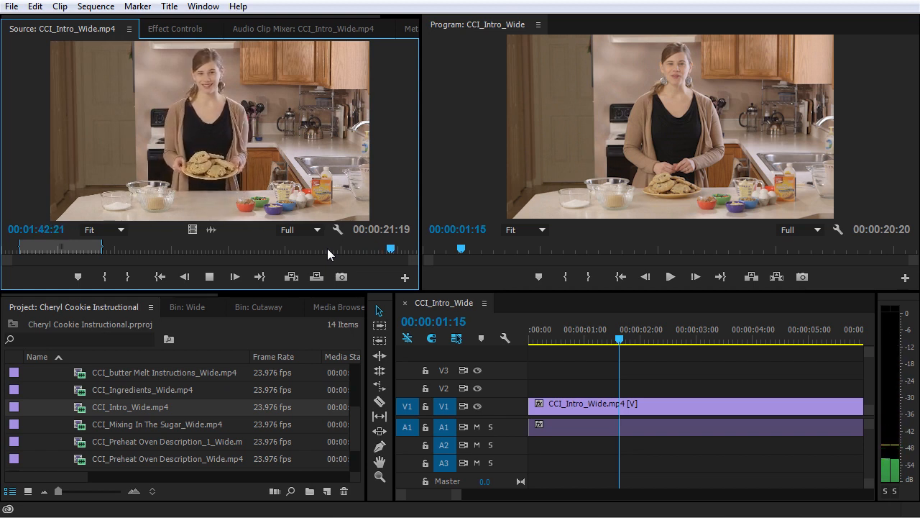
key("space")
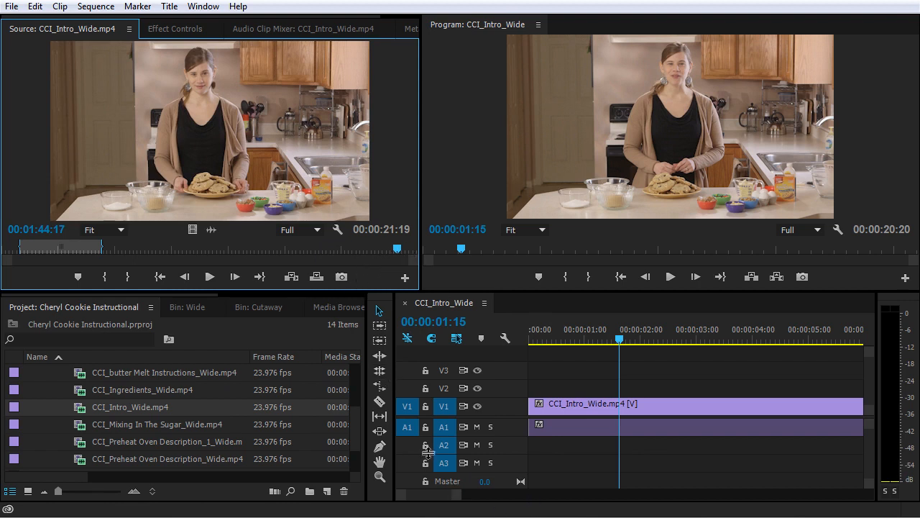
Mark the source intro clip's In point at 00:01:35:06 and its Out point at 00:01:43:10.
left_click(323, 245)
left_click_drag(326, 247, 364, 251)
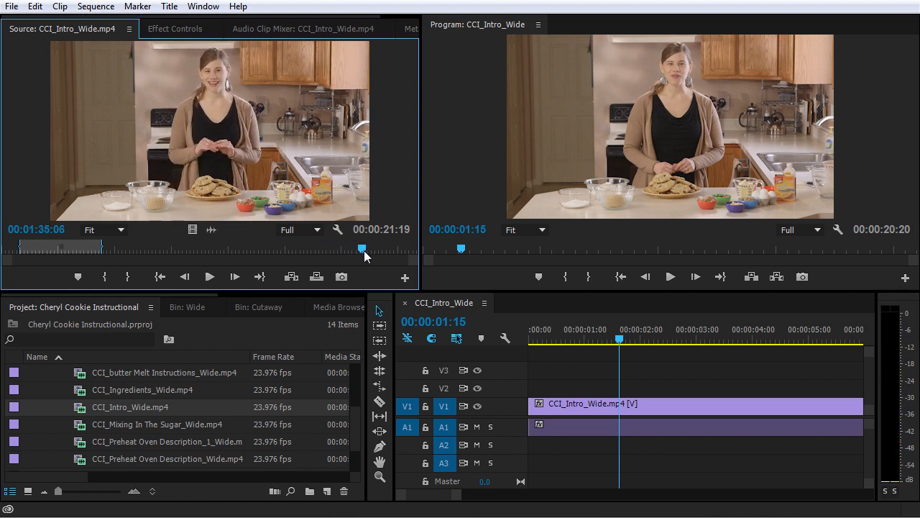
left_click(103, 278)
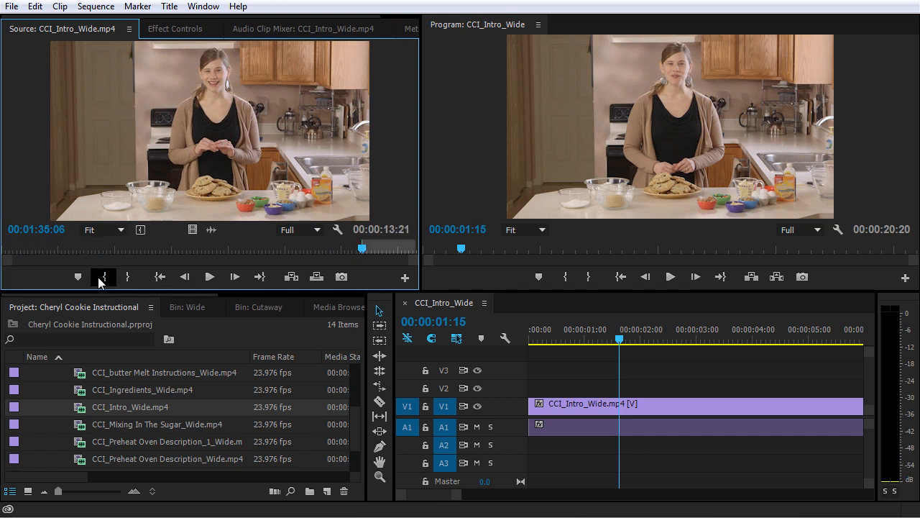
key("space")
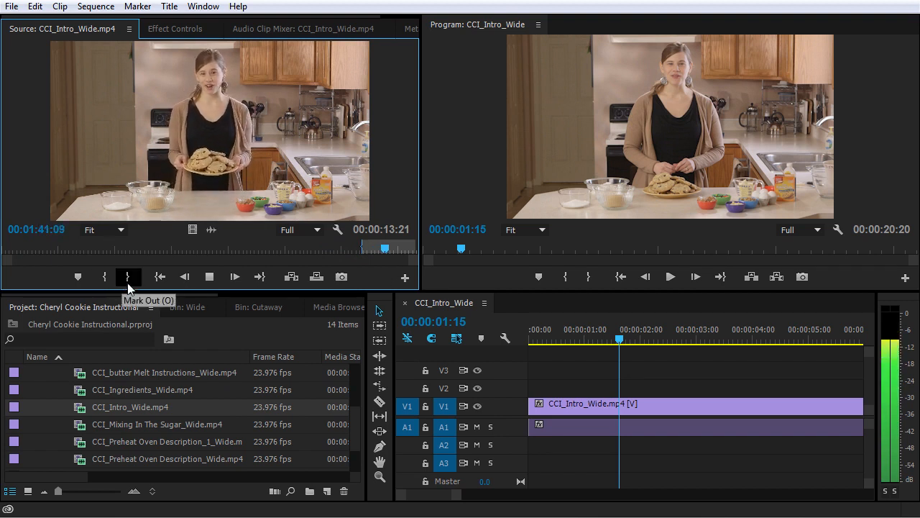
key("space")
key("o")
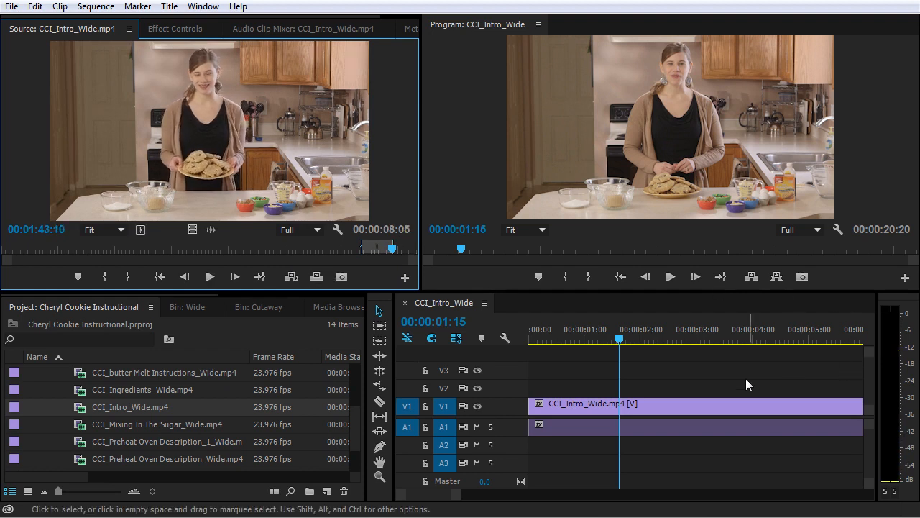
Place the sequence playhead at 00:00:01:19 and fit the whole intro clip in the timeline view.
left_click(630, 339)
key("minus")
key("minus")
key("minus")
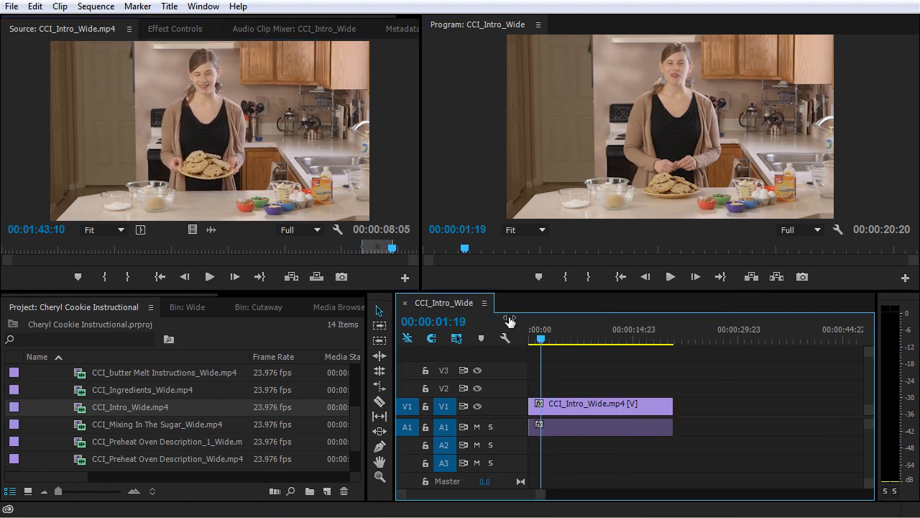